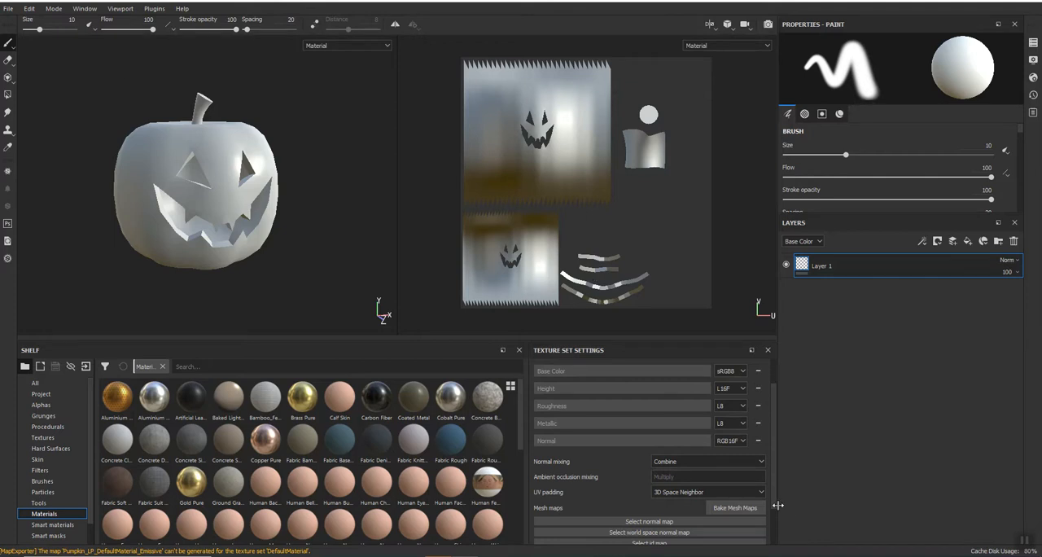
Step: Bake all mesh maps of the DefaultMaterial texture set at an output size of 2048
click(731, 511)
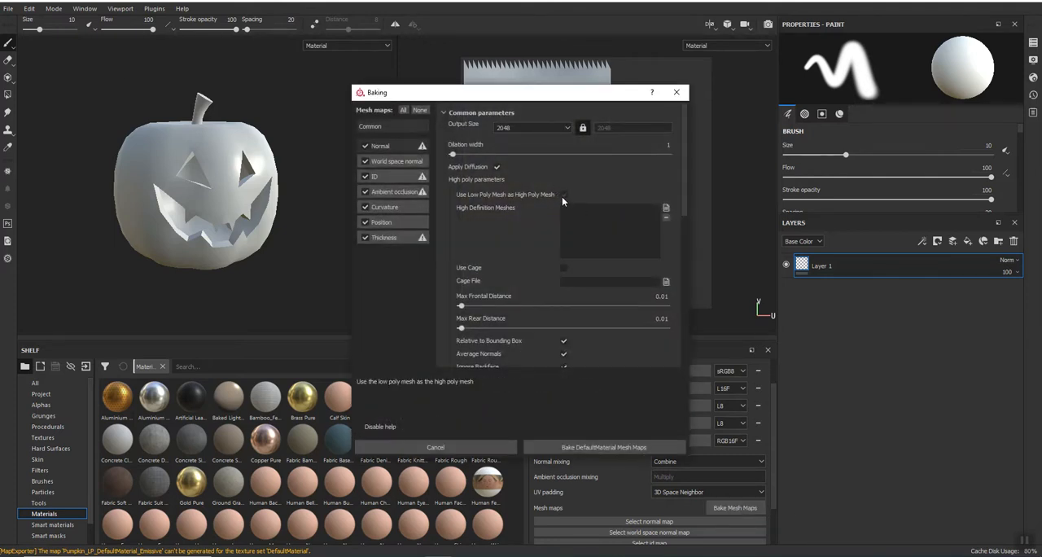
click(566, 446)
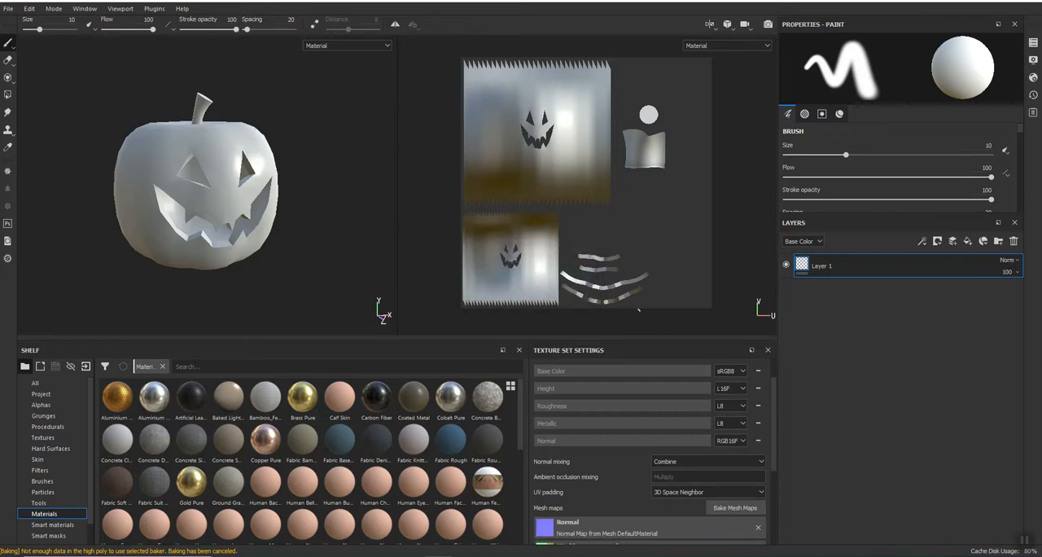
Step: Replace the empty Layer 1 with a new folder containing the Zombie Bubbles Skin material
click(1014, 241)
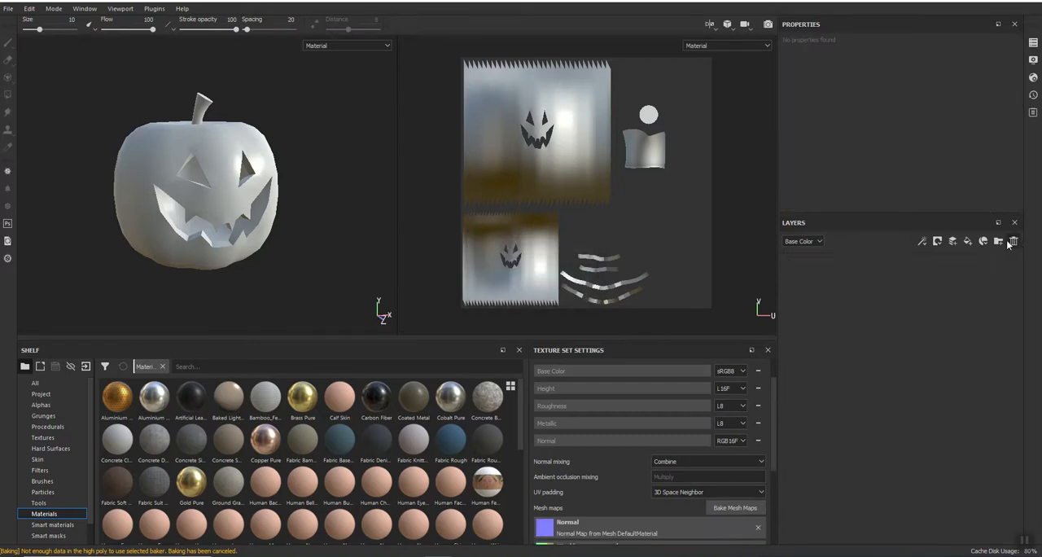
click(1001, 242)
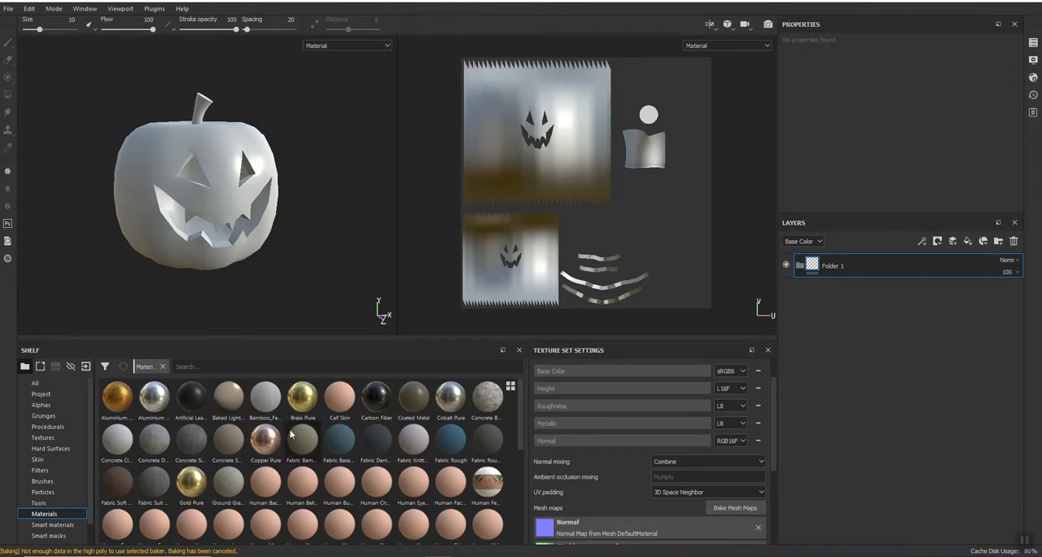
scroll(285, 436, down, 5)
scroll(310, 485, down, 3)
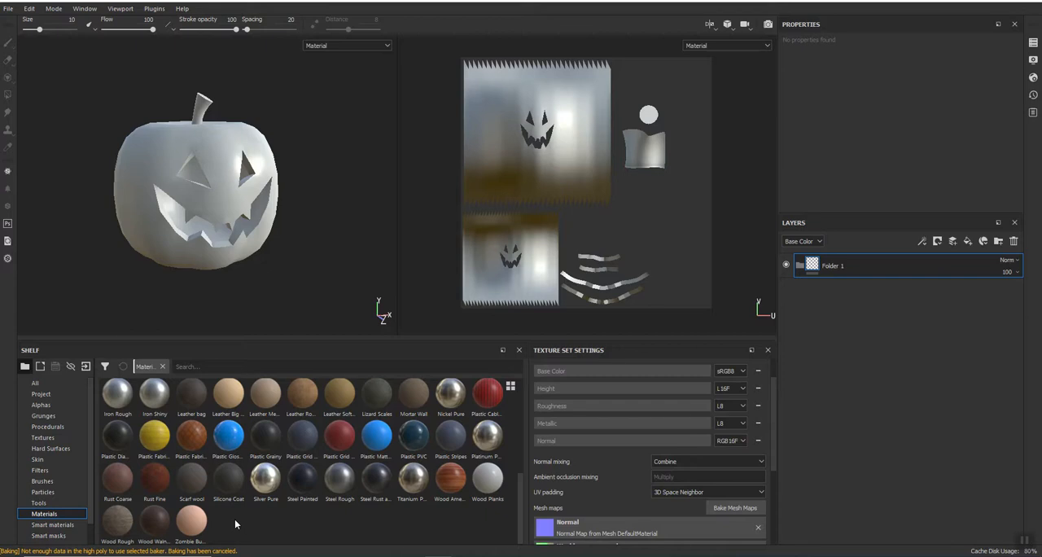
drag(192, 519, 883, 263)
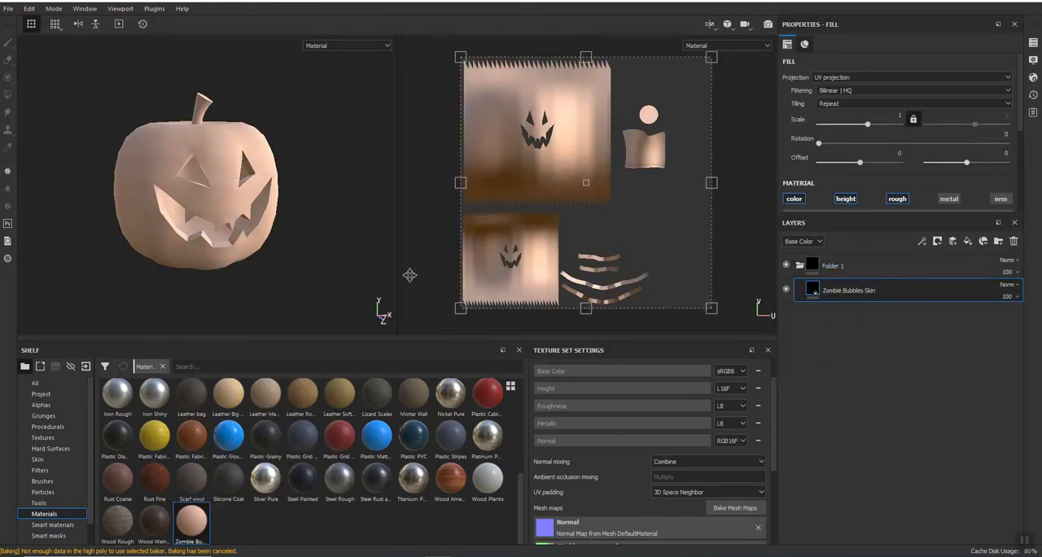
Step: Set the Zombie Bubbles Skin color to a pale peach with RGB about 0.910, 0.821, 0.763
scroll(186, 188, up, 3)
scroll(207, 217, up, 2)
scroll(206, 218, down, 5)
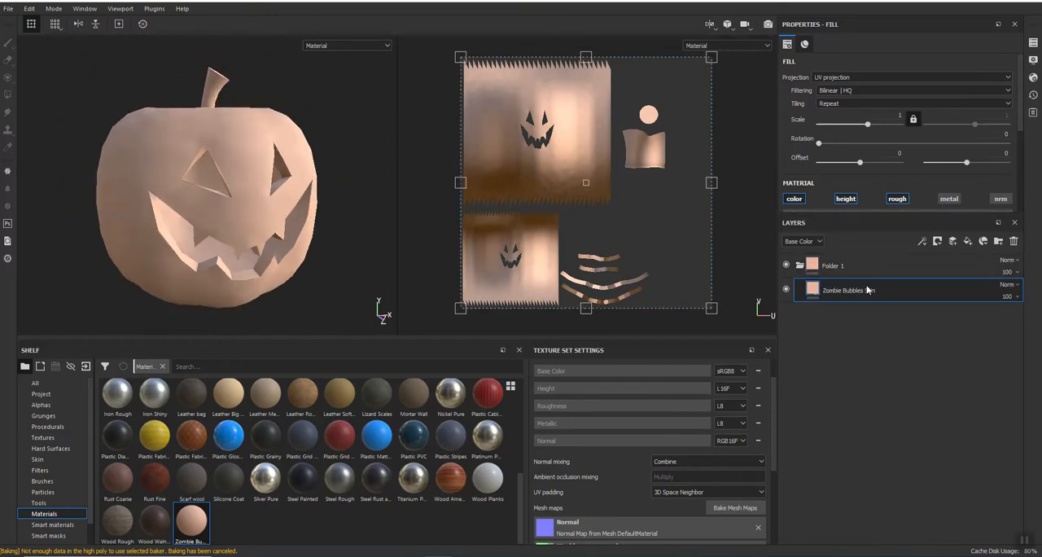
scroll(884, 139, down, 3)
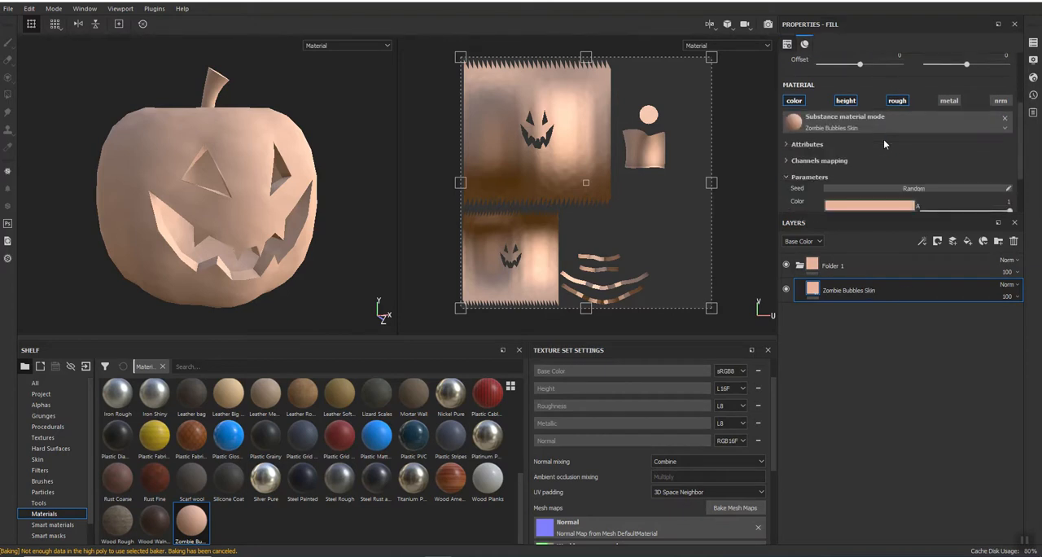
click(884, 140)
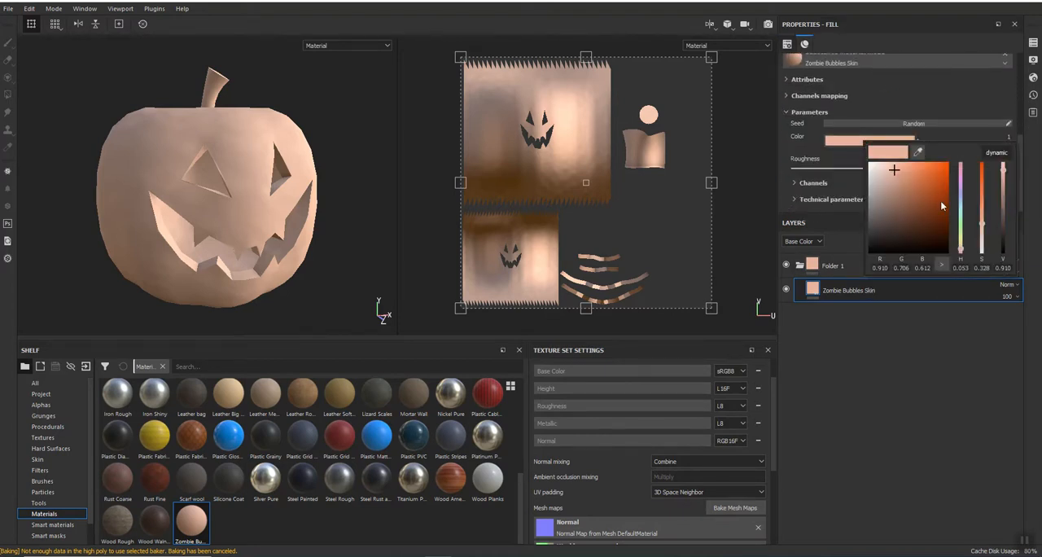
click(961, 237)
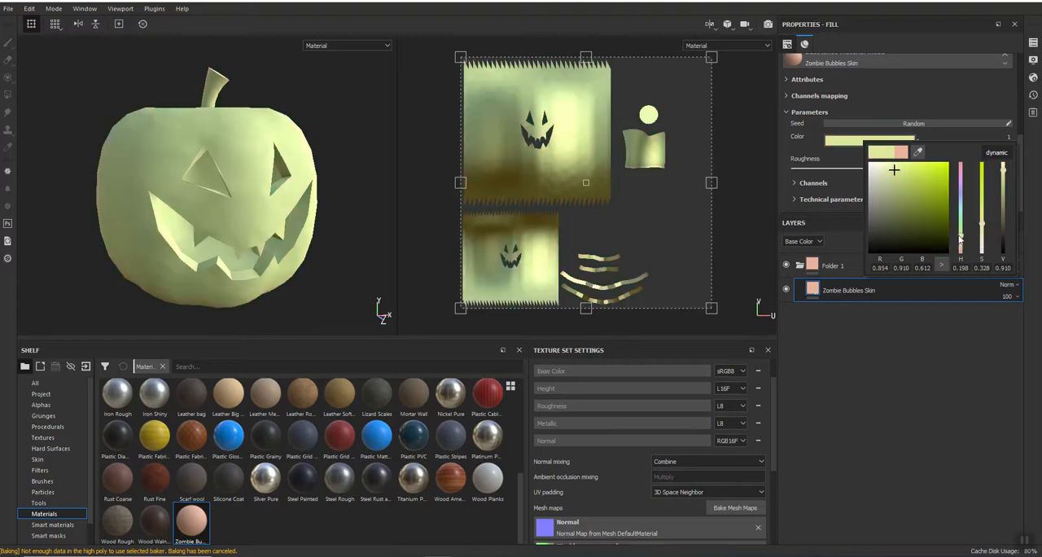
click(980, 239)
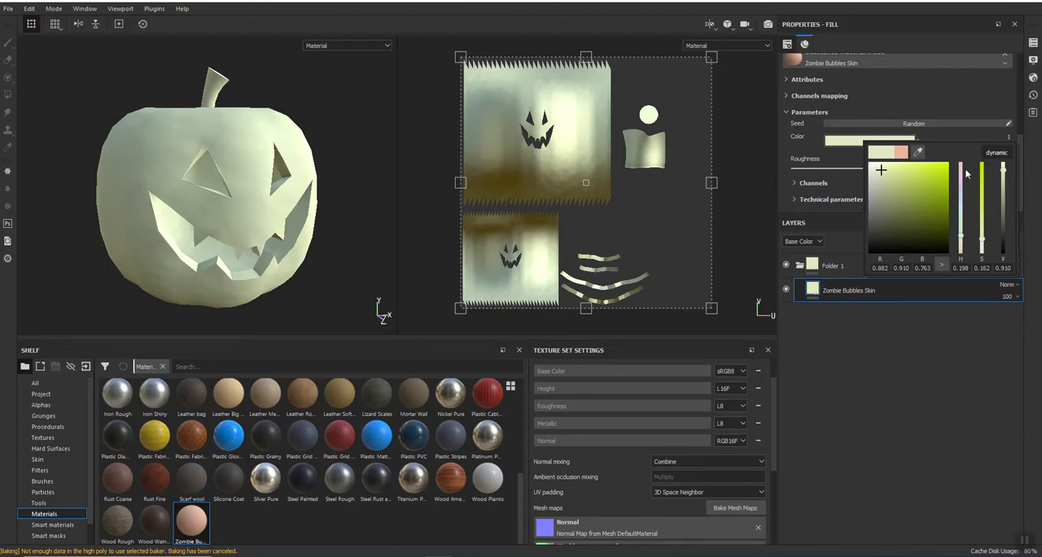
drag(961, 168, 962, 252)
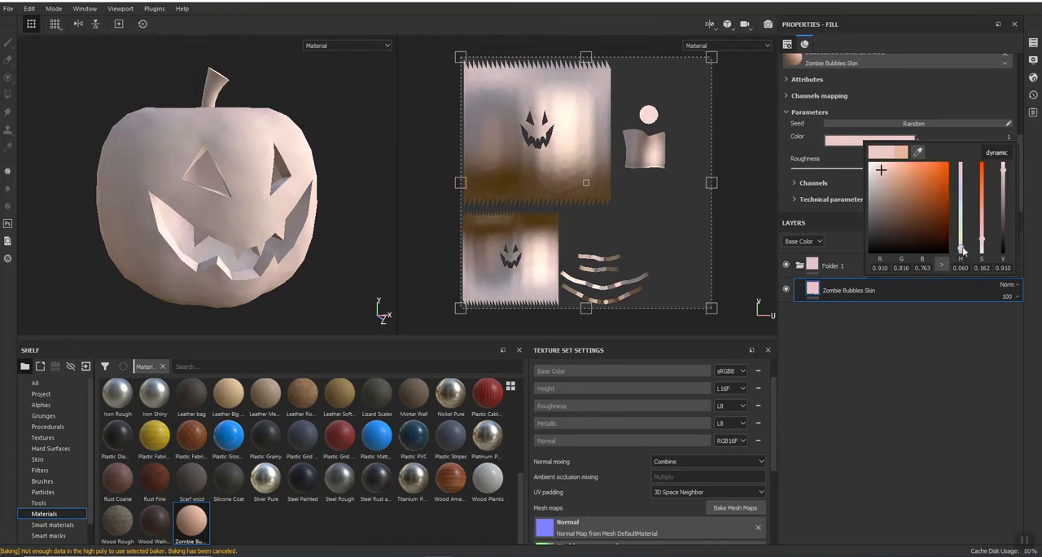
click(881, 349)
Step: Collapse Folder 1 and add a black mask to it
click(863, 263)
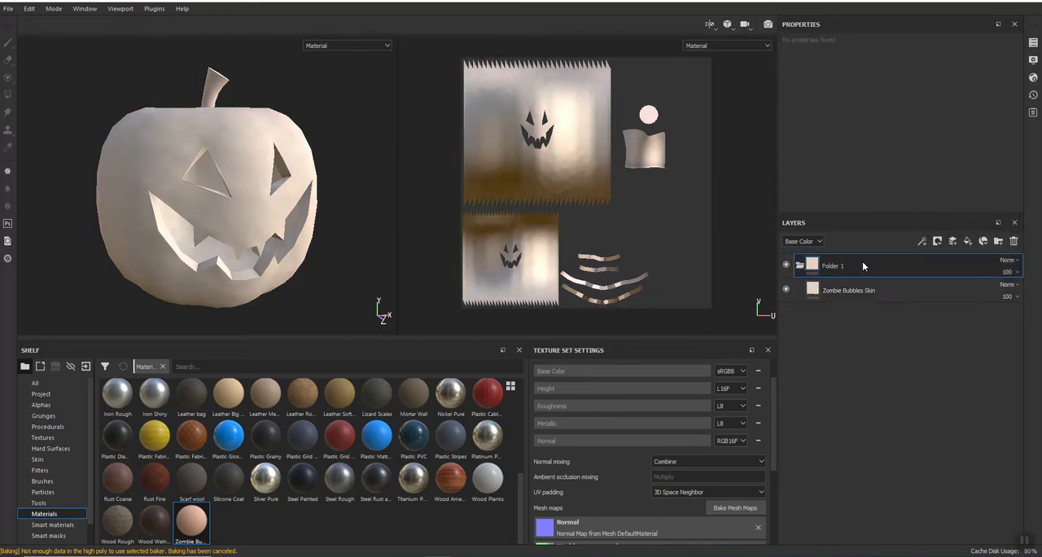
click(801, 265)
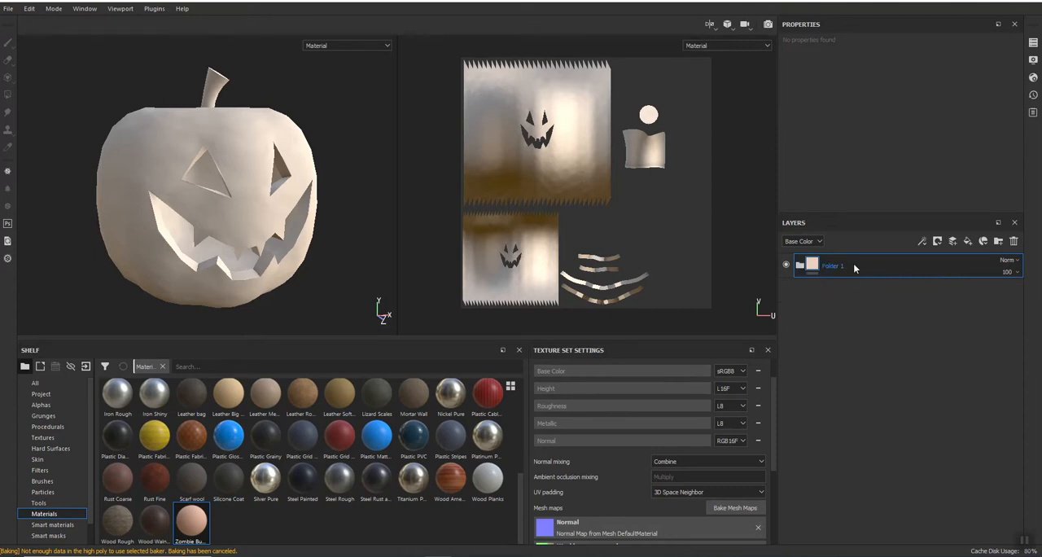
right_click(854, 268)
click(896, 10)
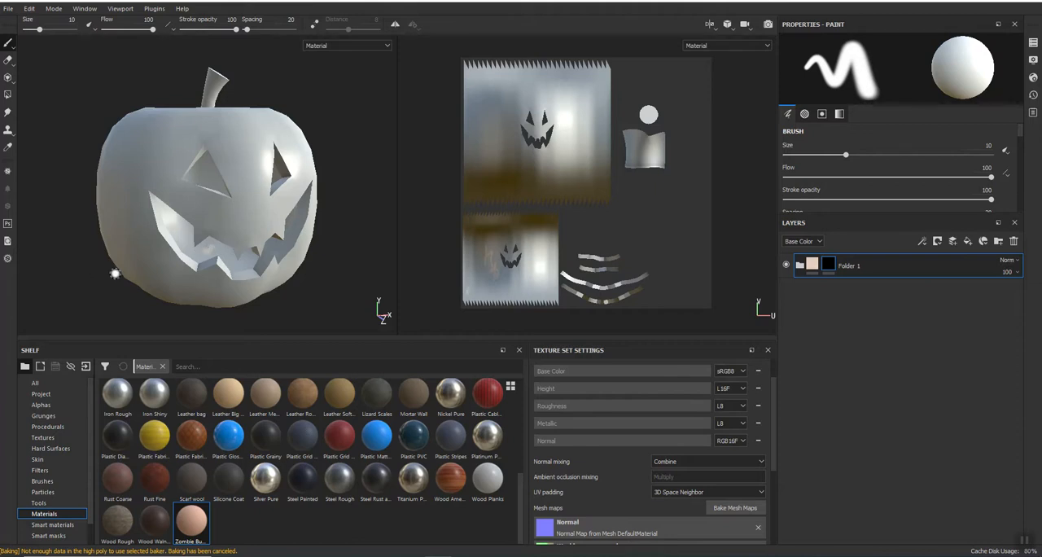
Step: Use Polygon Fill on Folder 1's mask to reveal the pumpkin's inner shell and the cut-edge strips in the lower UV area
click(7, 96)
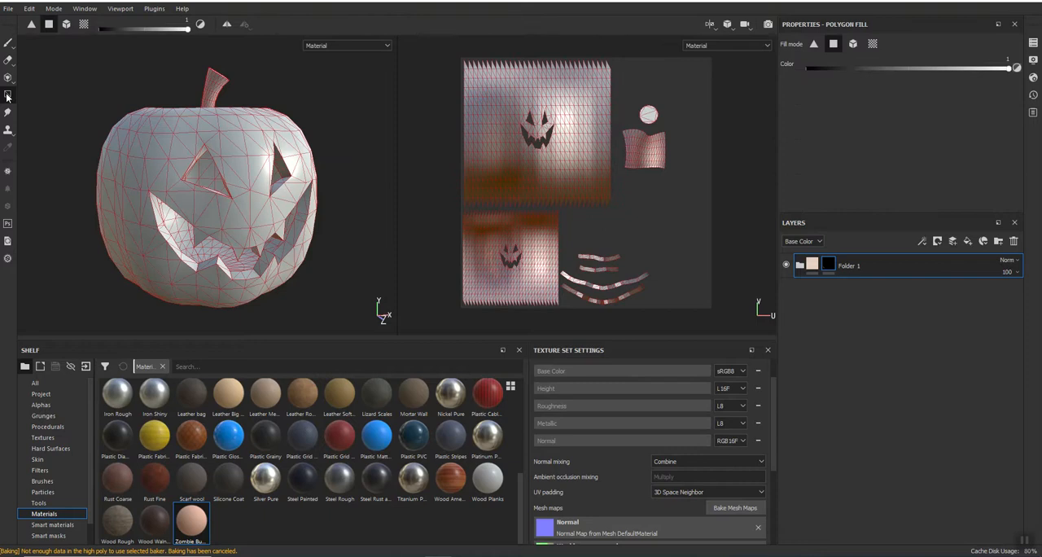
drag(433, 313, 661, 229)
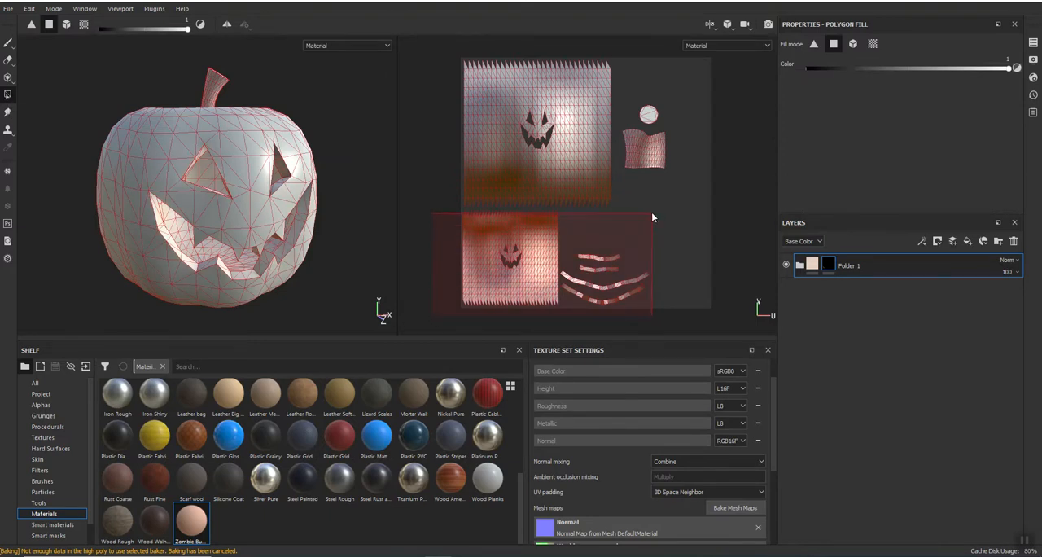
drag(658, 220, 658, 218)
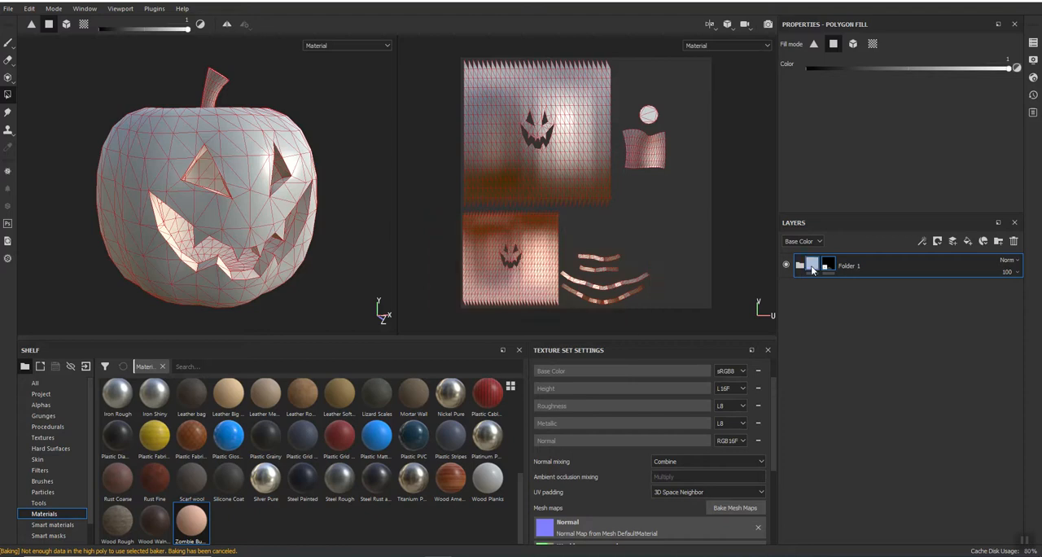
click(8, 44)
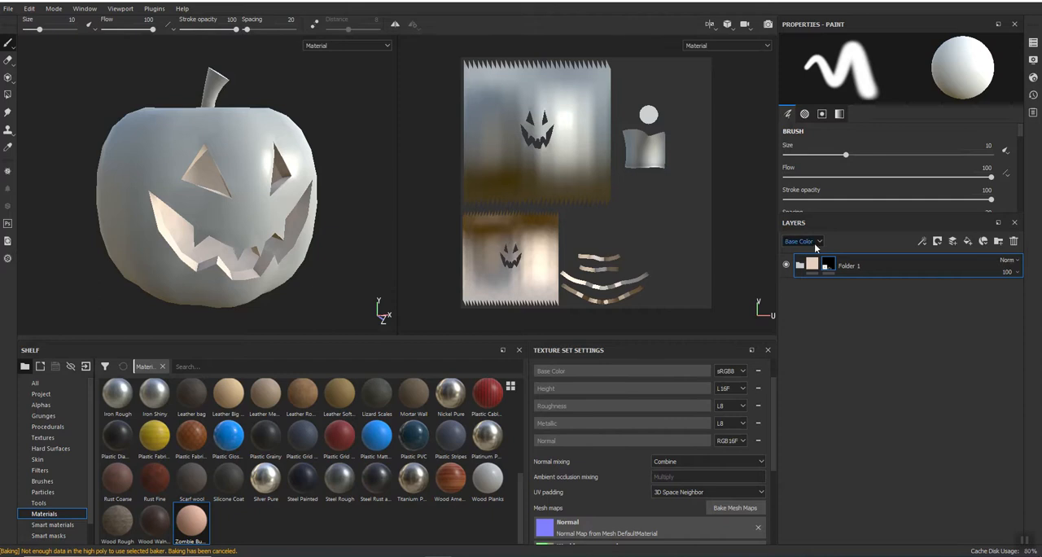
Step: Add a second folder and a Plastic Matte Pure fill layer with its base color changed to orange
click(999, 242)
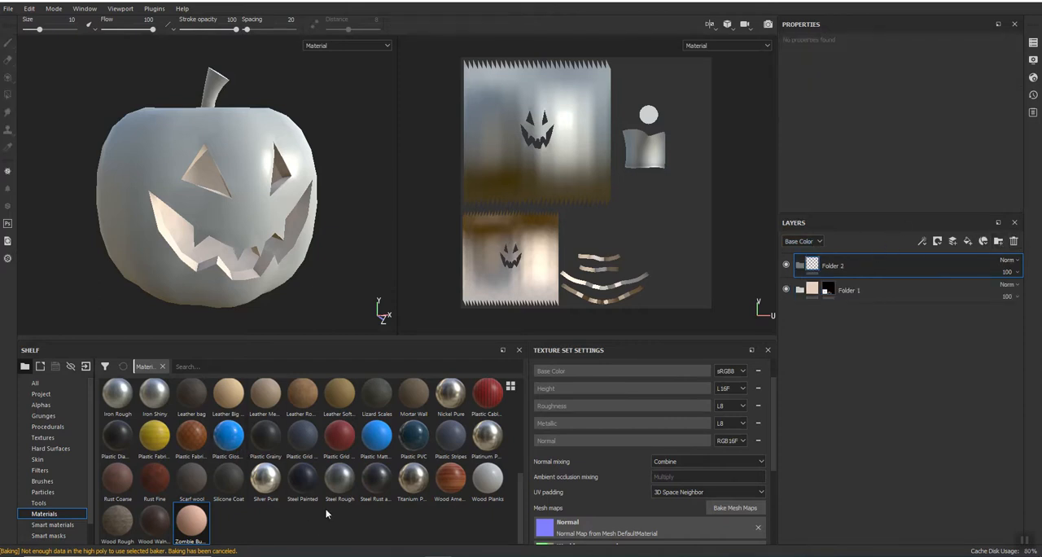
drag(378, 440, 866, 277)
click(924, 104)
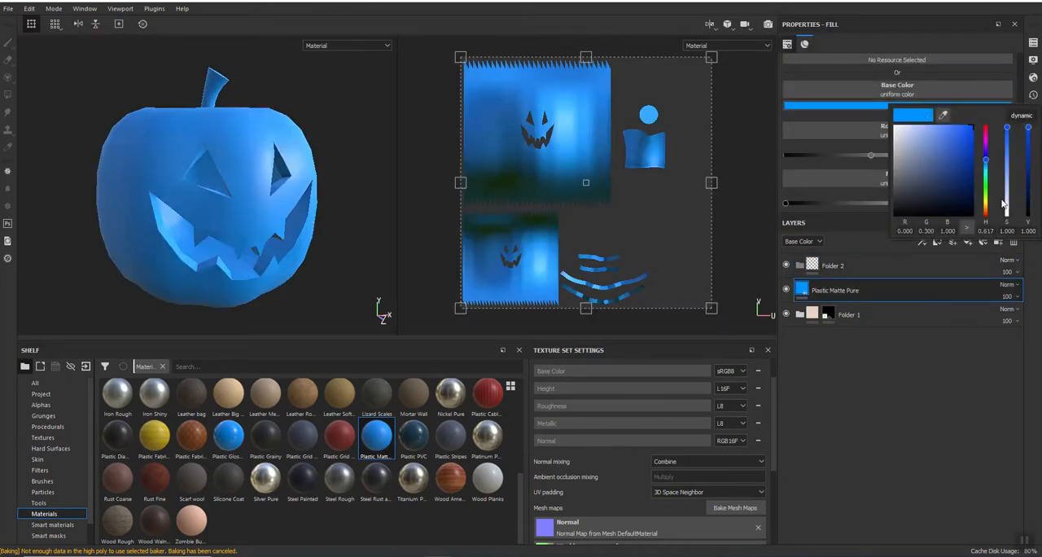
click(985, 214)
drag(944, 159, 962, 144)
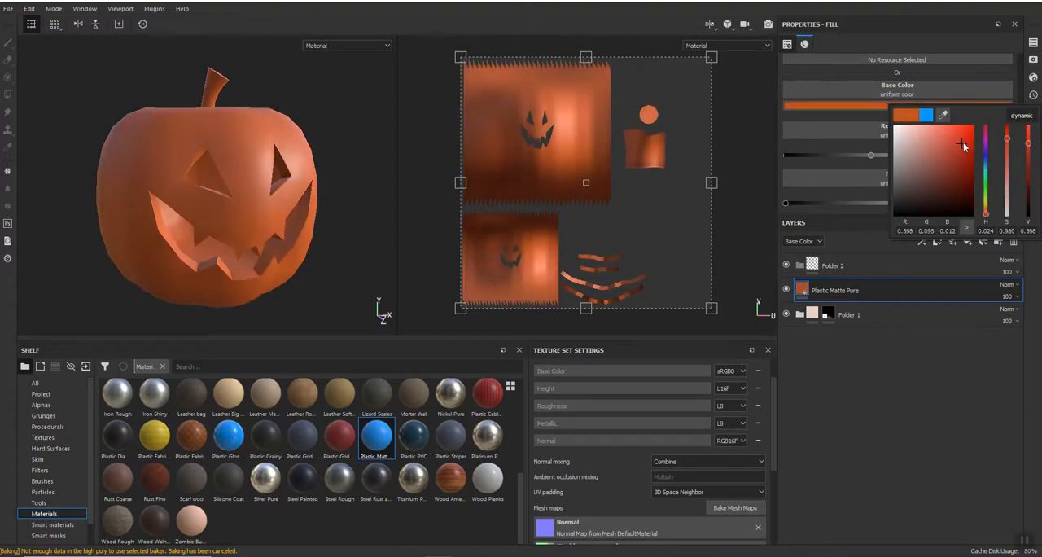
click(879, 312)
Step: Move the Plastic Matte Pure layer into Folder 2 and add a black mask to the folder
drag(841, 286, 855, 265)
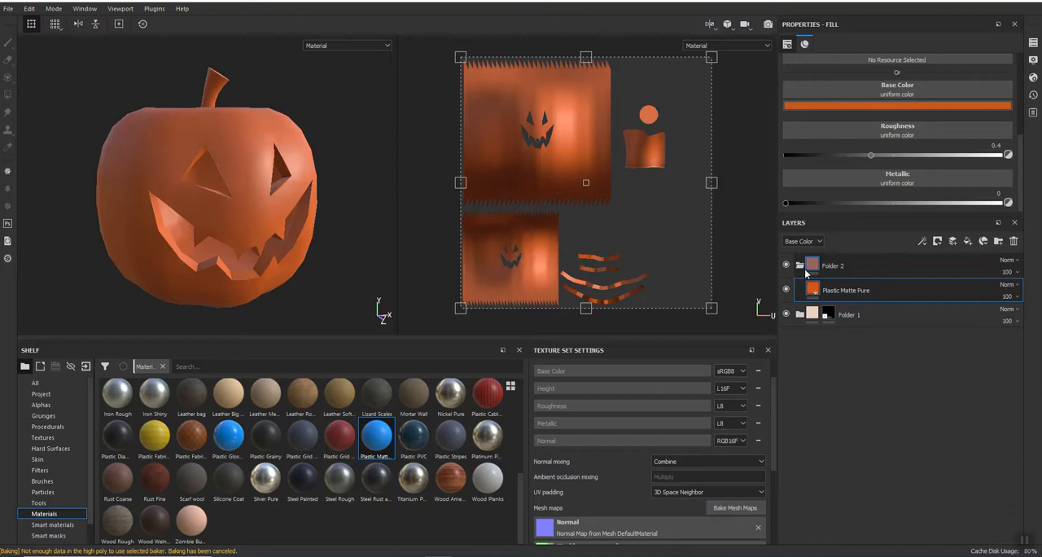
right_click(857, 264)
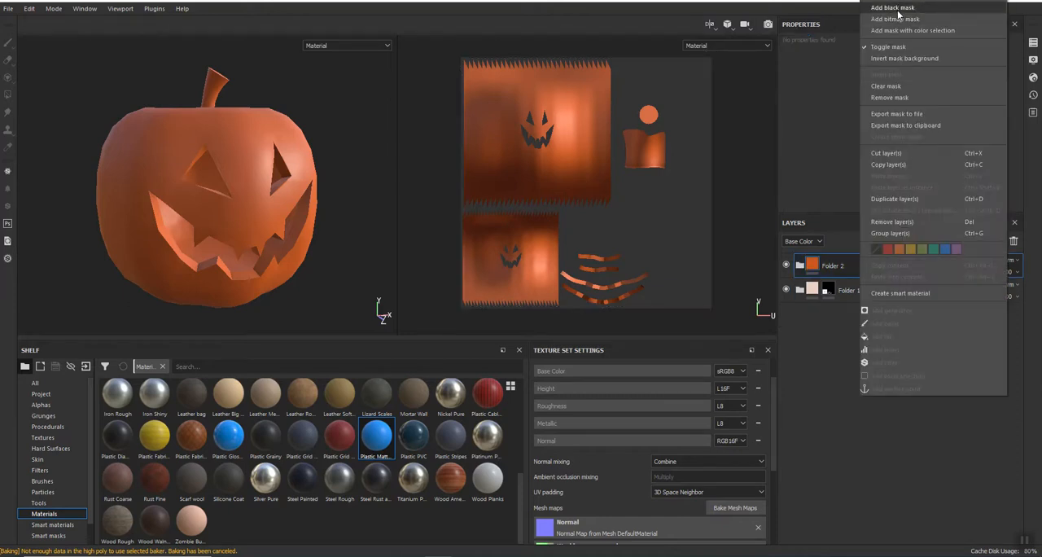
click(898, 10)
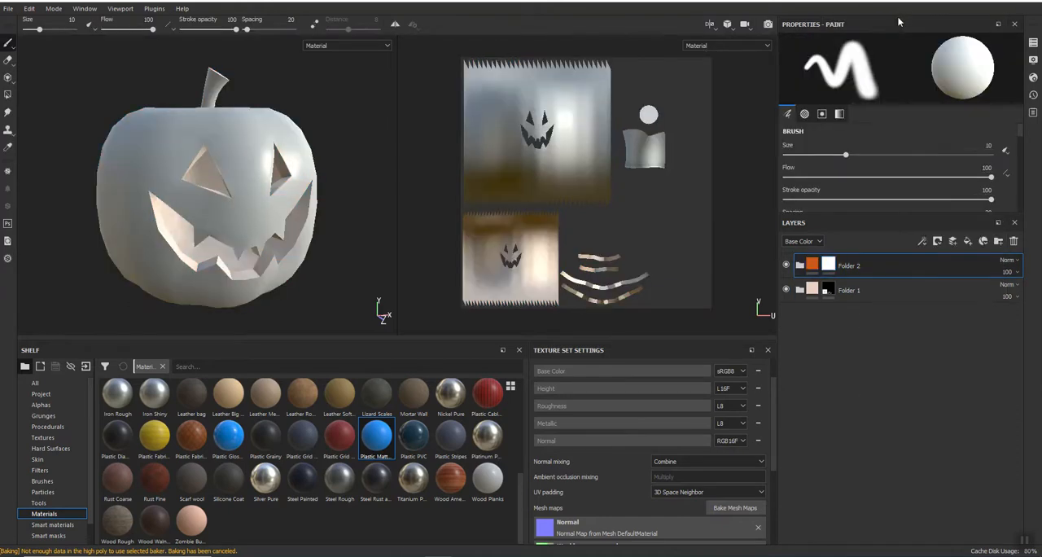
Step: Use Polygon Fill on Folder 2's mask to reveal the pumpkin's outer skin on the largest UV island
click(7, 95)
click(529, 114)
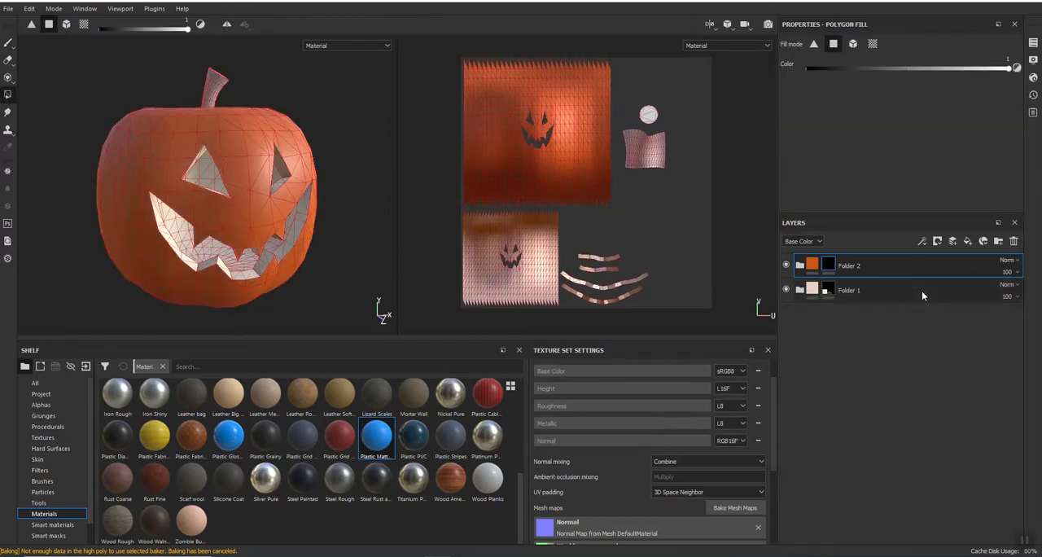
click(7, 42)
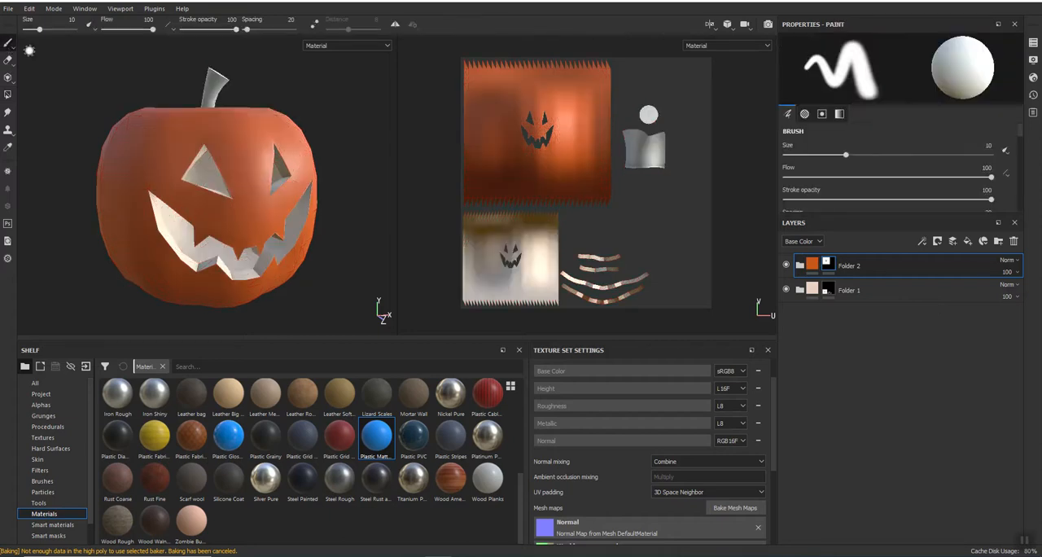
Step: Add a third folder above the others and place the Leather Rough material in it
click(998, 241)
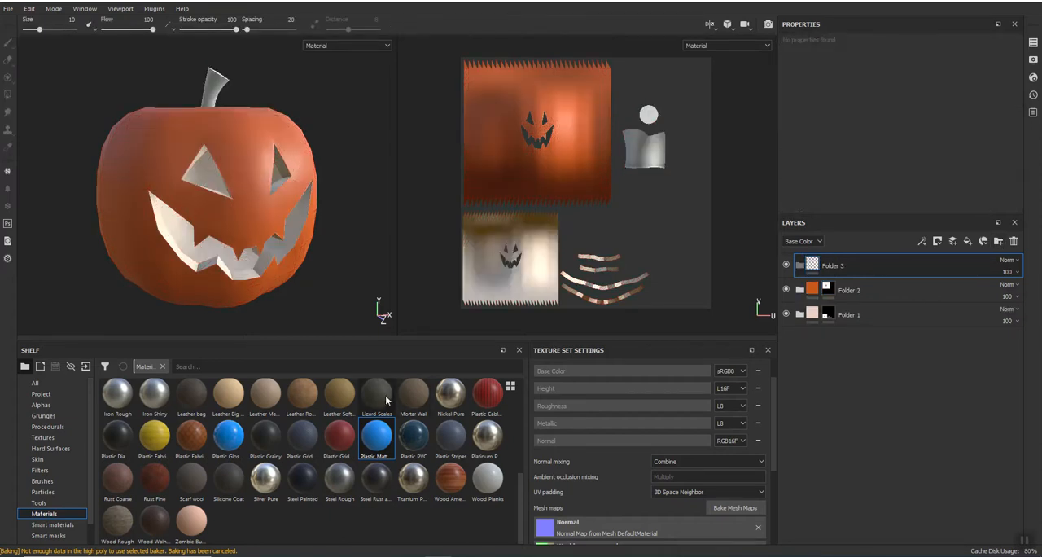
mouse_move(386, 399)
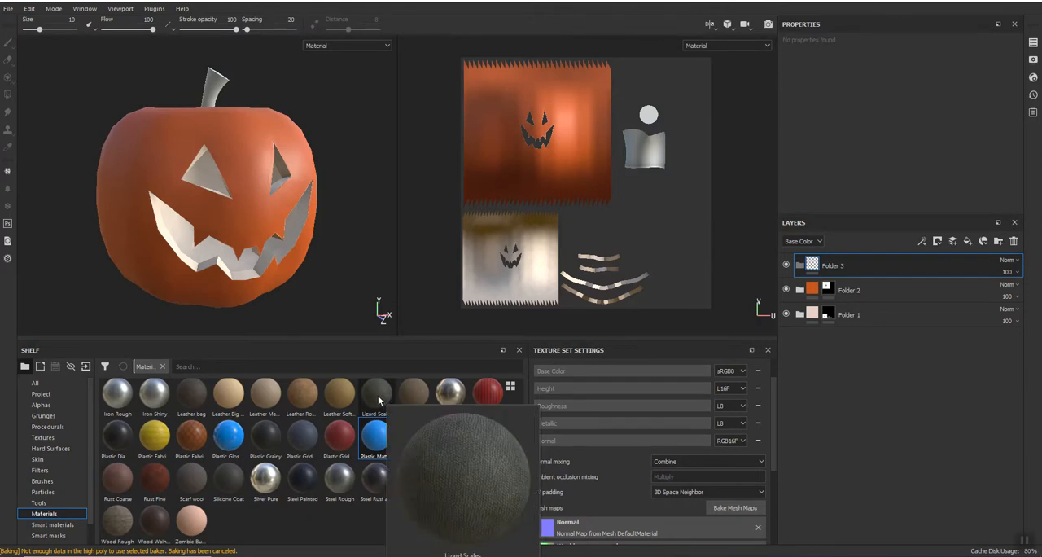
mouse_move(189, 399)
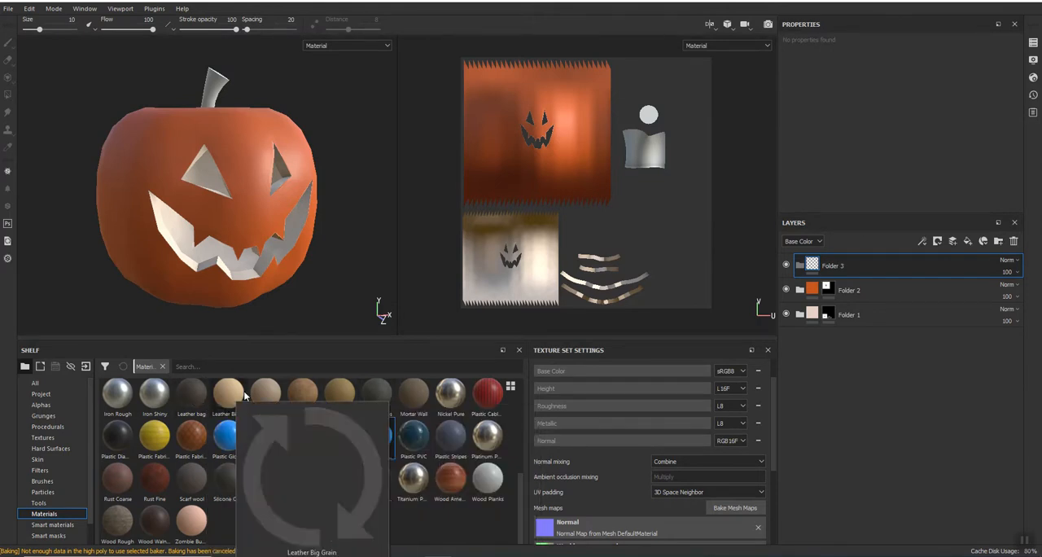
mouse_move(297, 397)
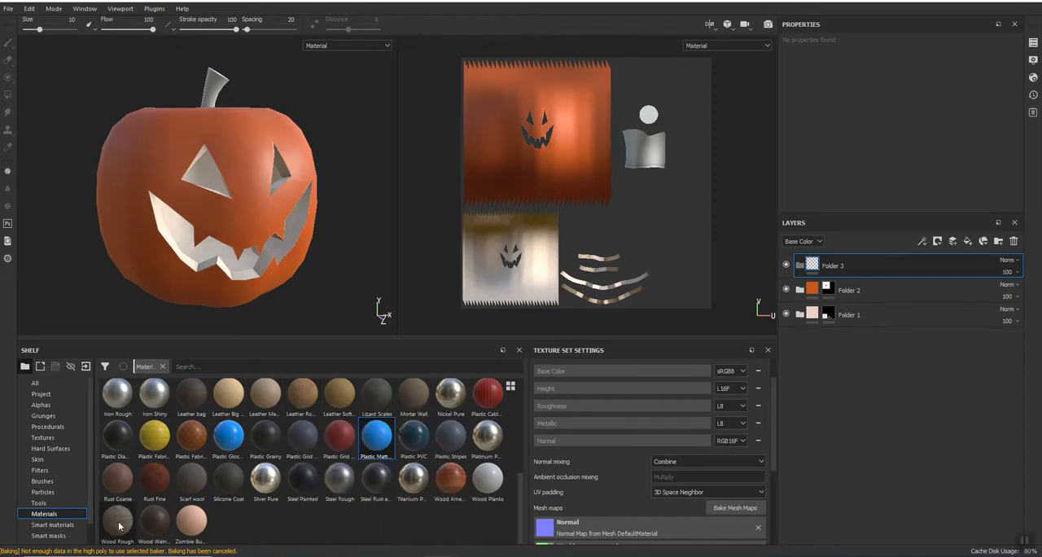
mouse_move(119, 527)
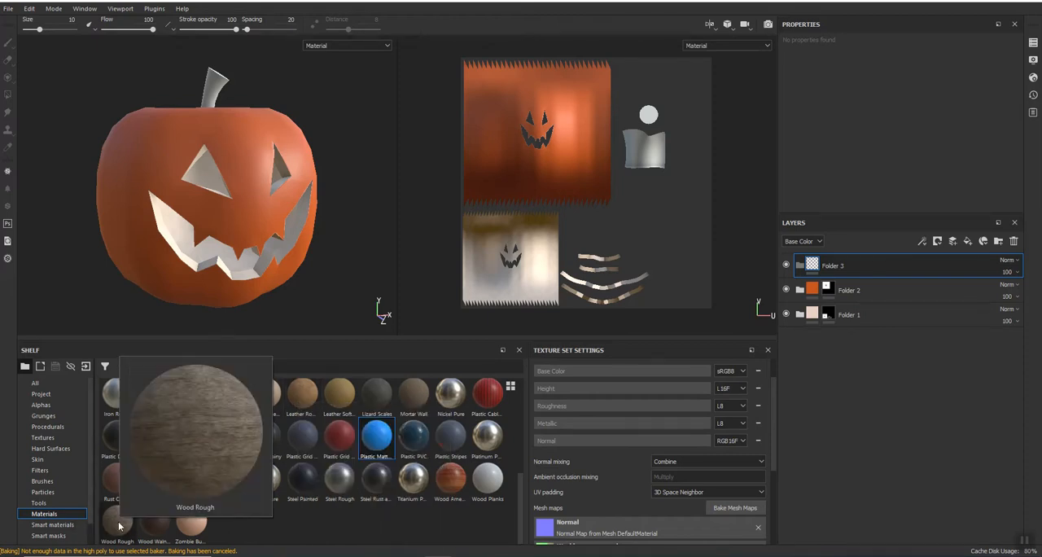
drag(303, 402, 850, 267)
Step: Add a black mask to Folder 3 and reveal only the stem's two UV islands with Polygon Fill
right_click(866, 268)
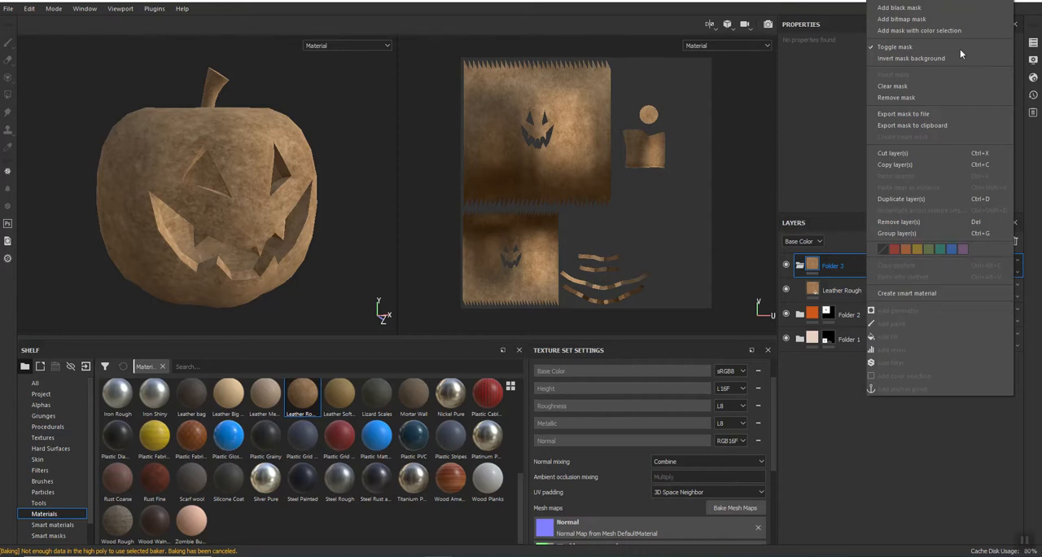
click(898, 9)
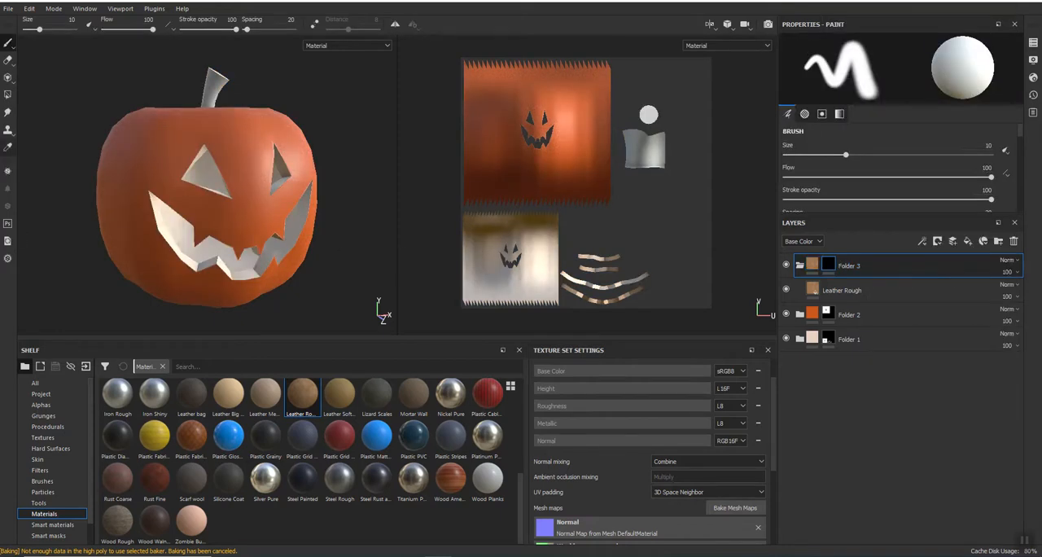
click(7, 95)
drag(682, 93, 624, 169)
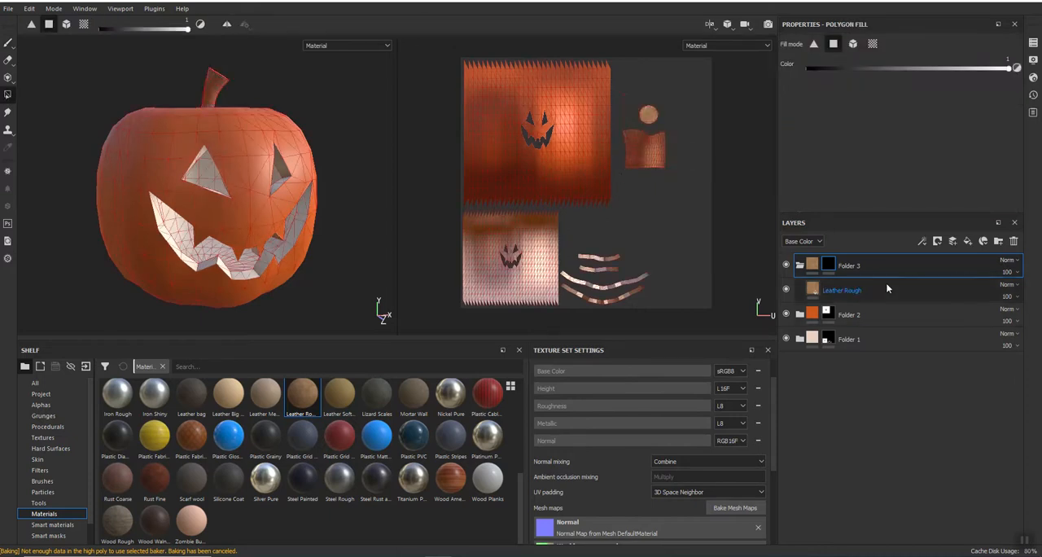
Step: Recolor the Leather Rough layer in Folder 3 to dark green for the stem and collapse the folder
click(9, 43)
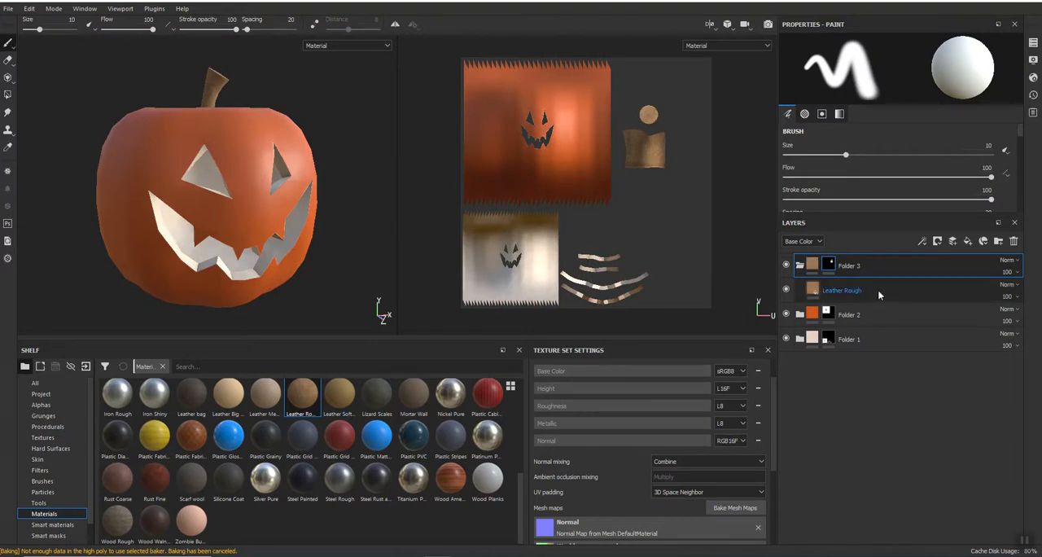
click(855, 291)
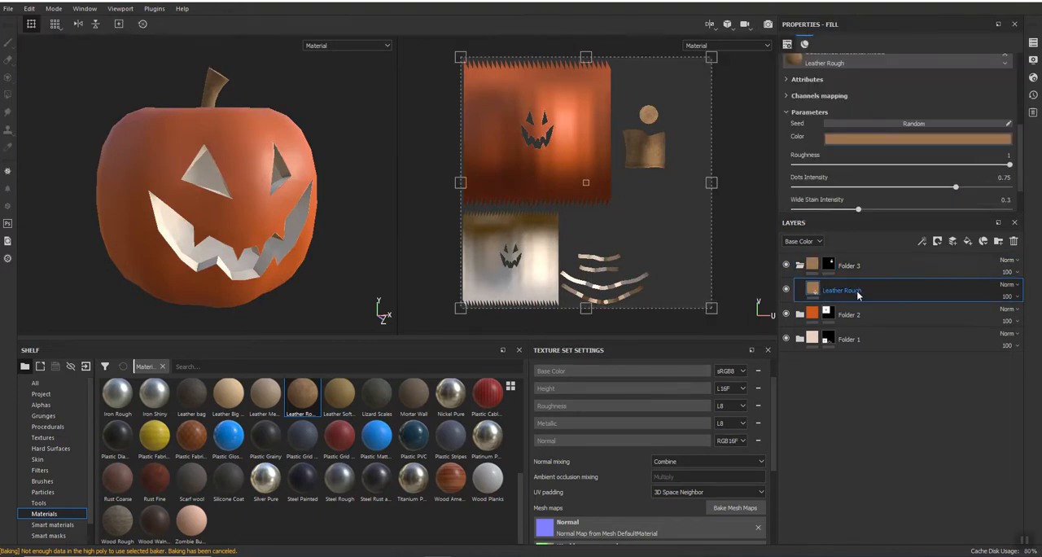
click(913, 141)
click(987, 226)
drag(932, 198, 926, 220)
click(922, 409)
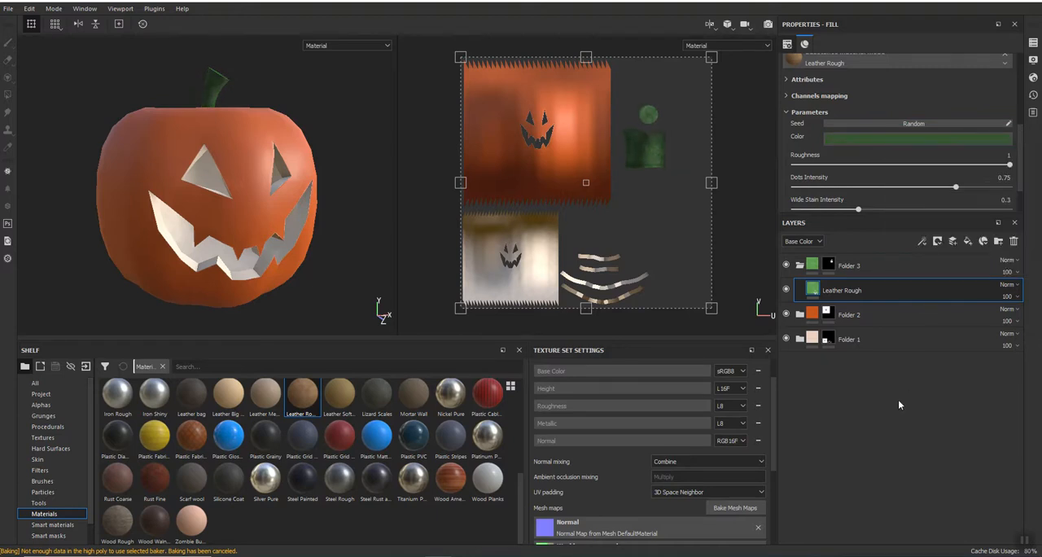
click(799, 266)
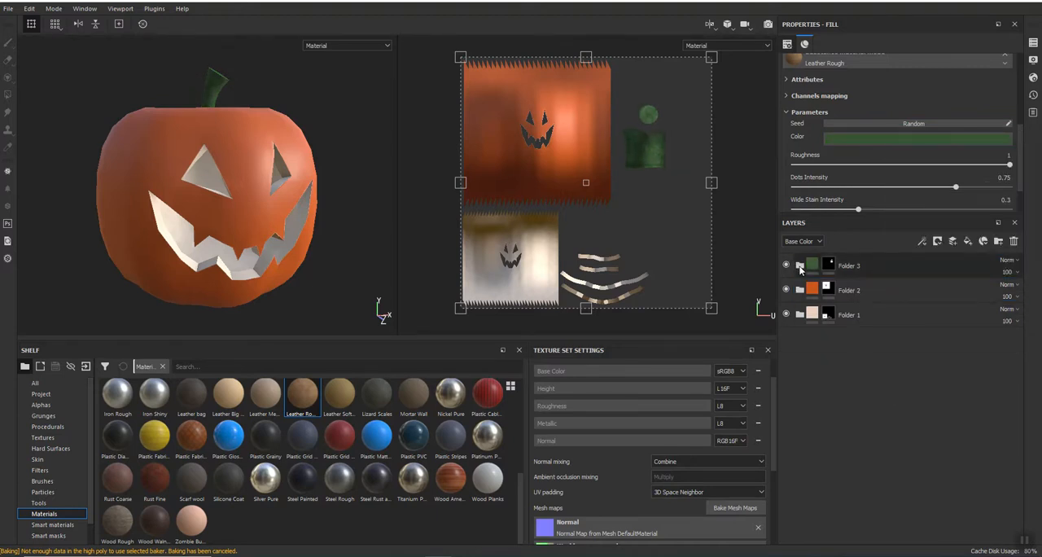
Step: Export the DefaultMaterial textures as 8-bit PNGs with the Unreal Engine 4 (Packed) configuration and save the project
mouse_move(361, 204)
alt+mouse_down()
mouse_move(211, 218)
mouse_move(343, 209)
mouse_move(353, 192)
mouse_move(399, 198)
mouse_move(361, 204)
alt+mouse_up()
scroll(328, 244, down, 4)
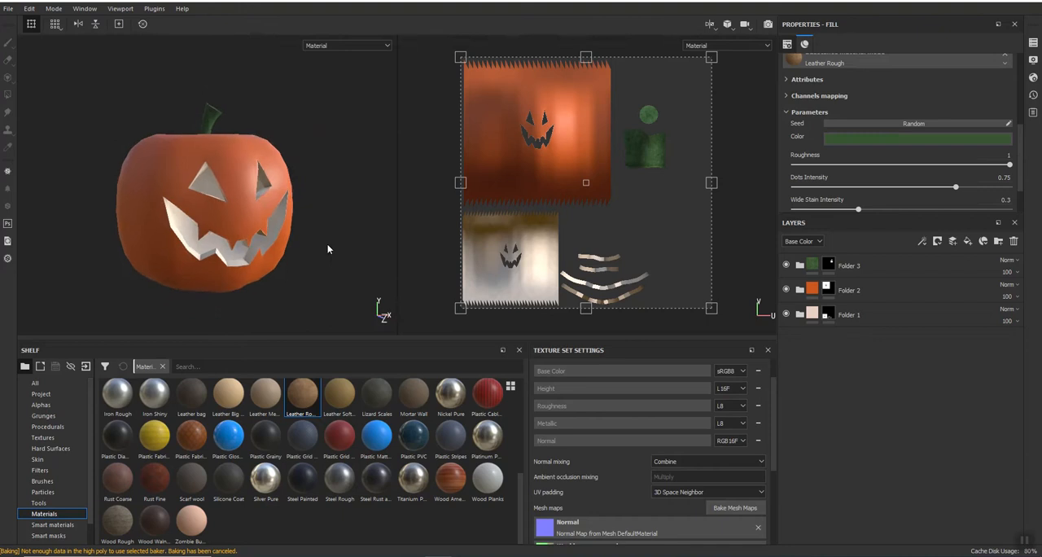
middle_drag(328, 247, 349, 181)
mouse_move(348, 181)
alt+mouse_down()
mouse_move(328, 205)
mouse_move(342, 177)
mouse_move(342, 185)
alt+mouse_up()
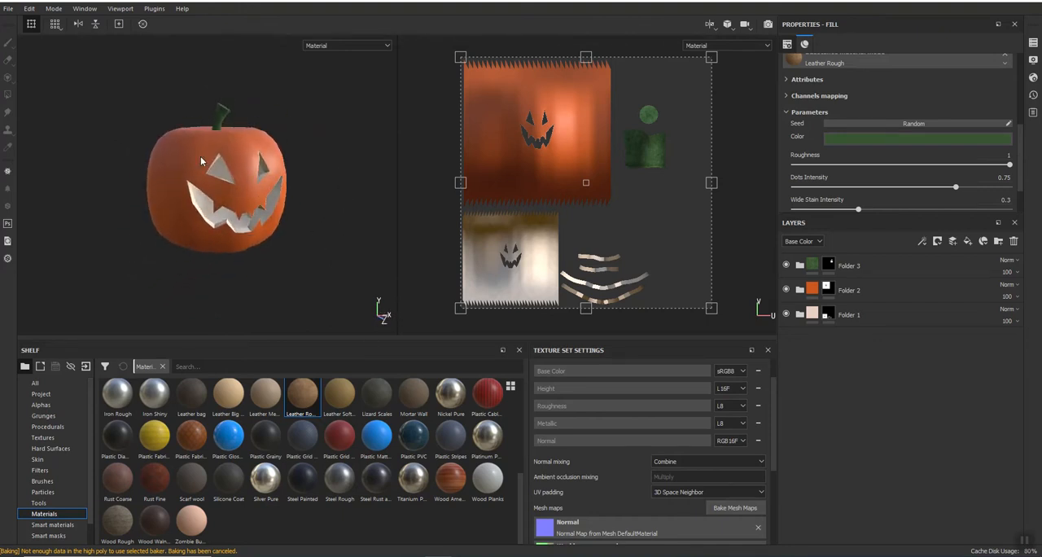
click(7, 9)
click(32, 204)
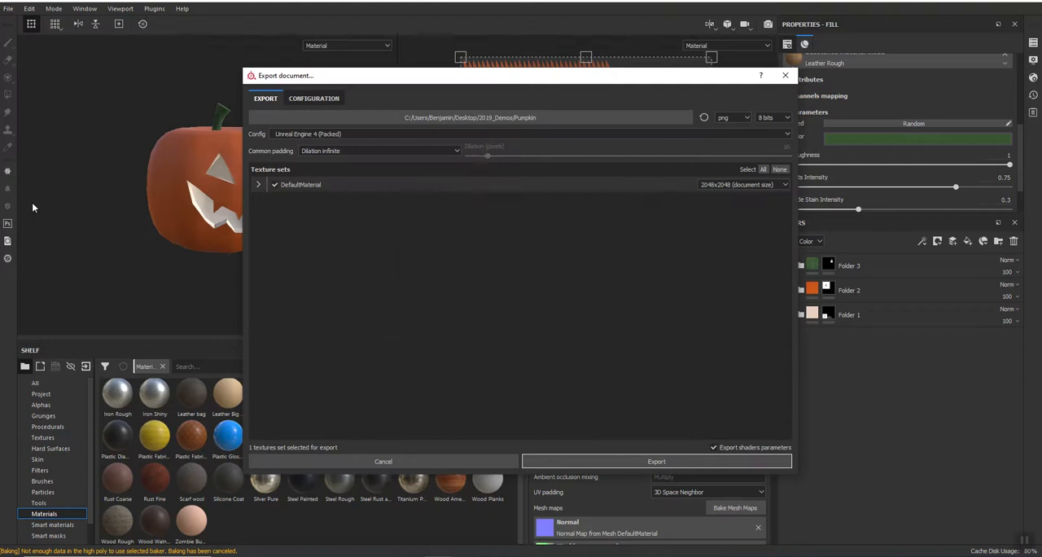
click(572, 461)
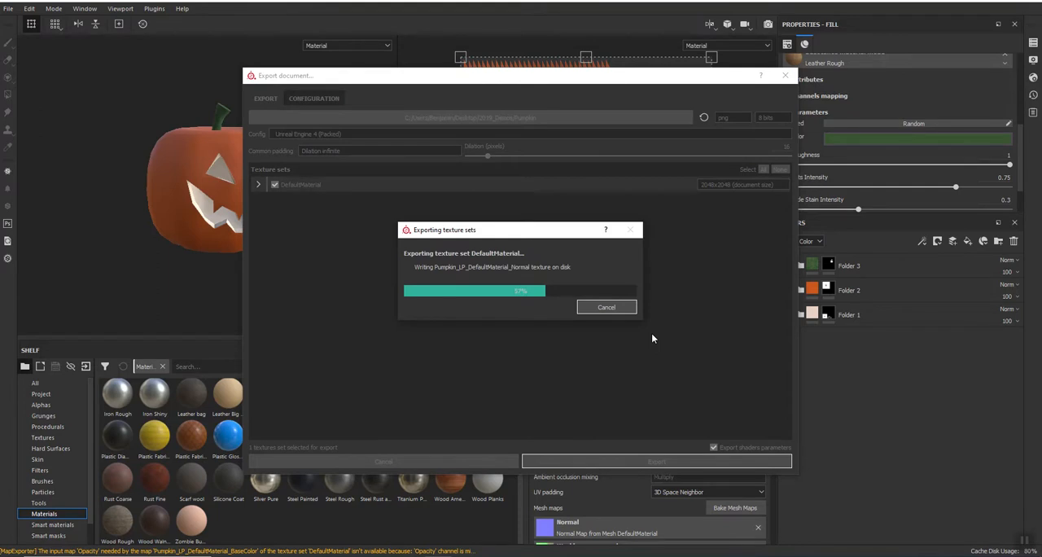
click(552, 287)
click(8, 9)
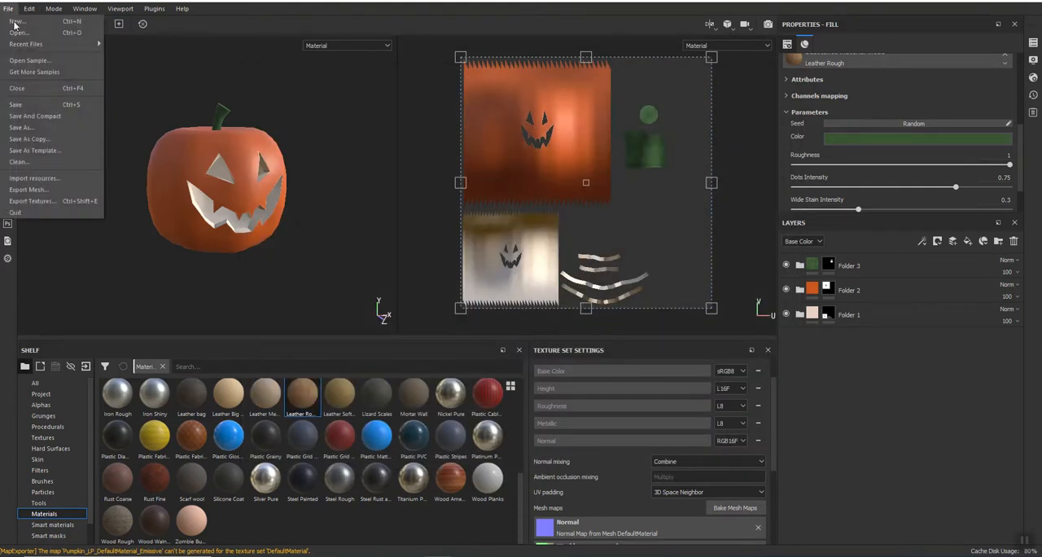
click(20, 104)
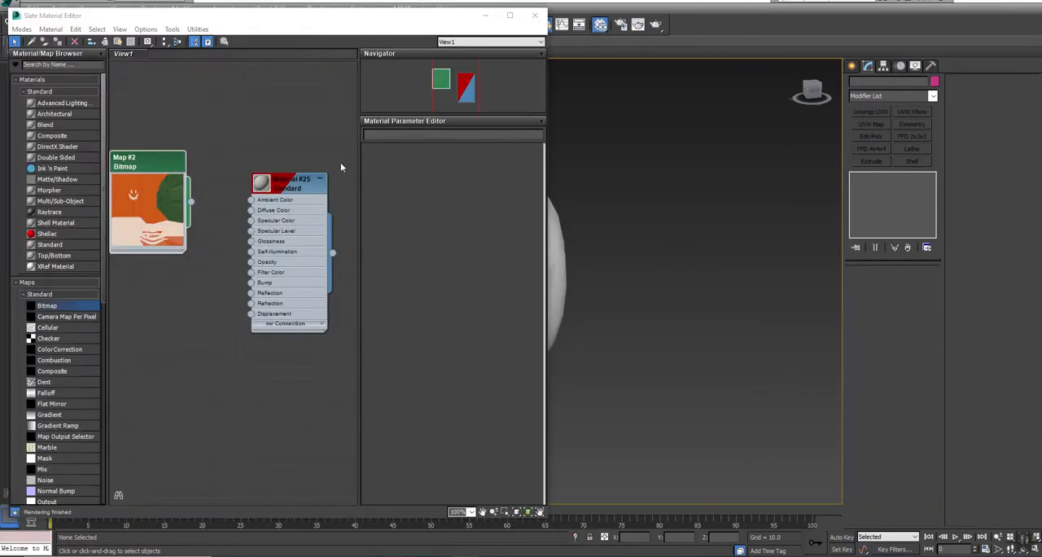
Step: In 3ds Max, select the pumpkin and connect the Pumpkin_D.png bitmap to the Diffuse Color of its Standard material
middle_drag(570, 267, 780, 259)
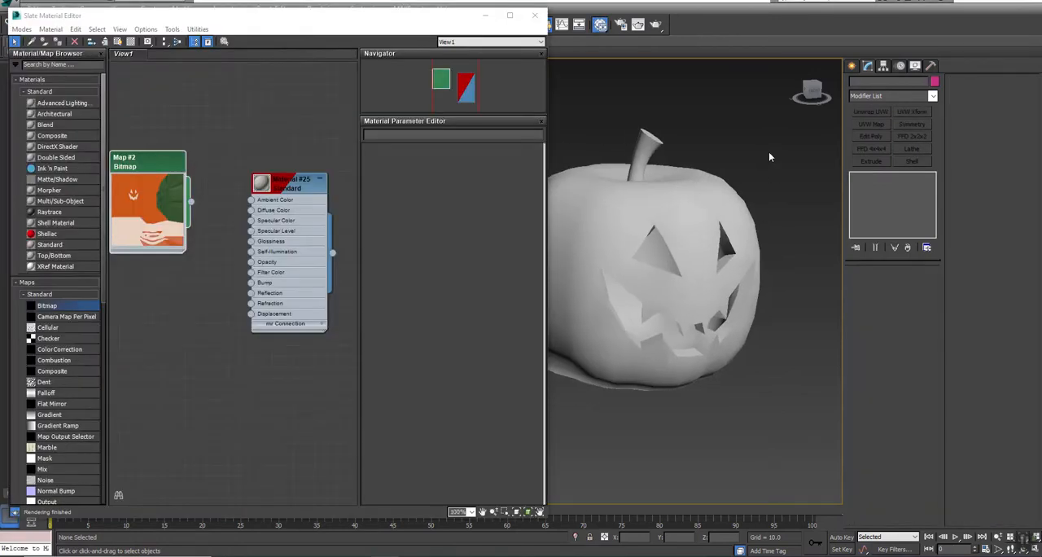
drag(603, 364, 604, 365)
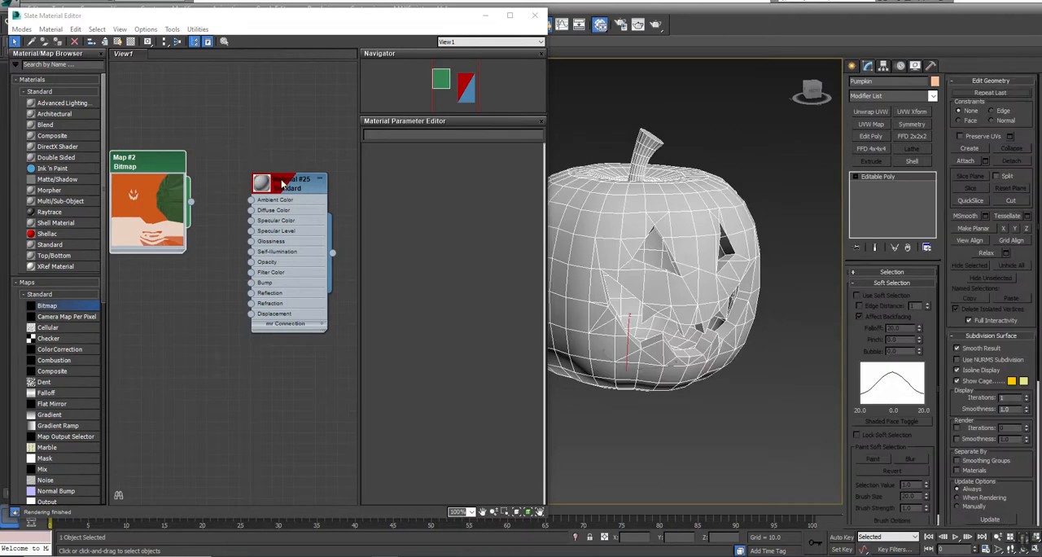
double_click(160, 167)
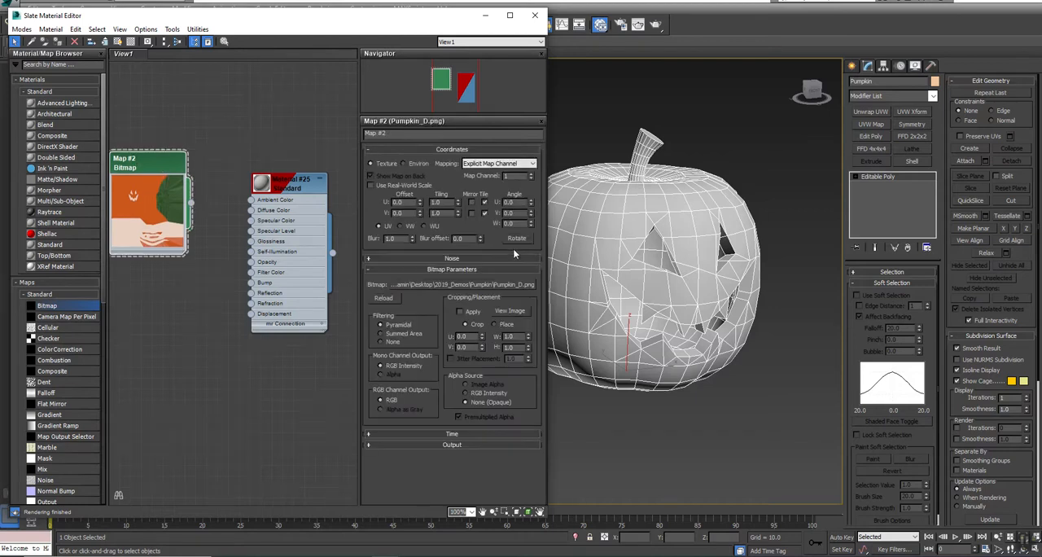
drag(191, 203, 261, 211)
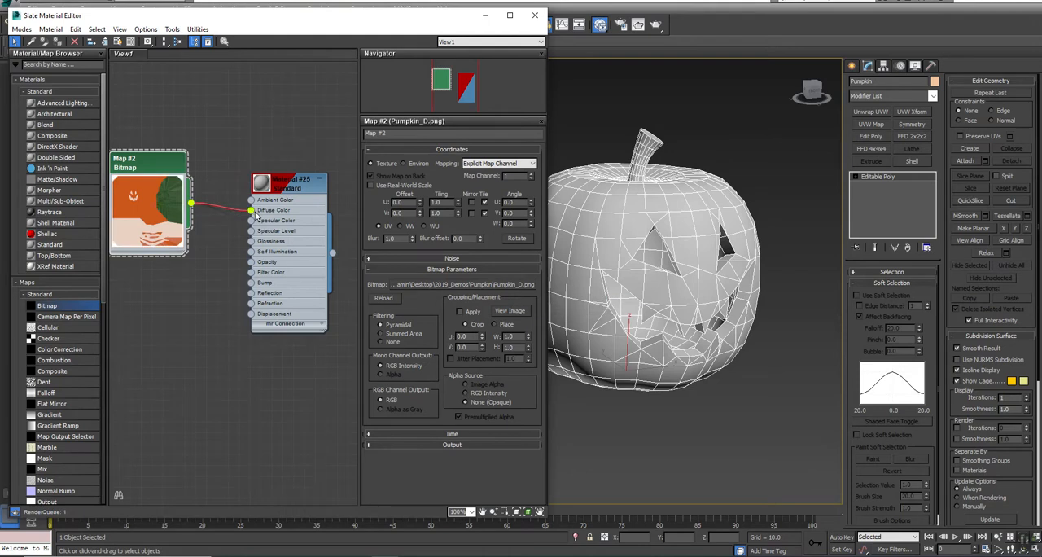
right_click(297, 186)
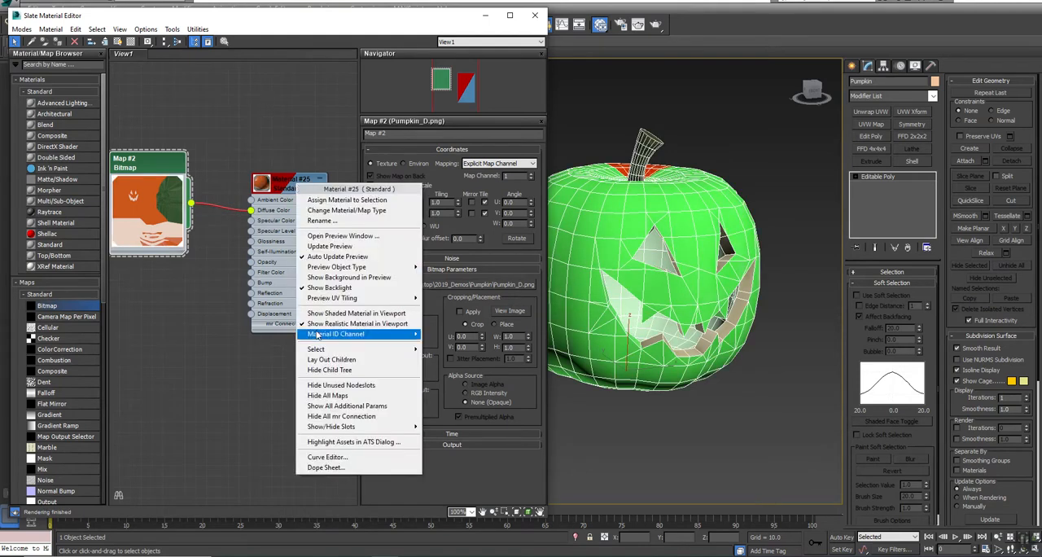
click(236, 107)
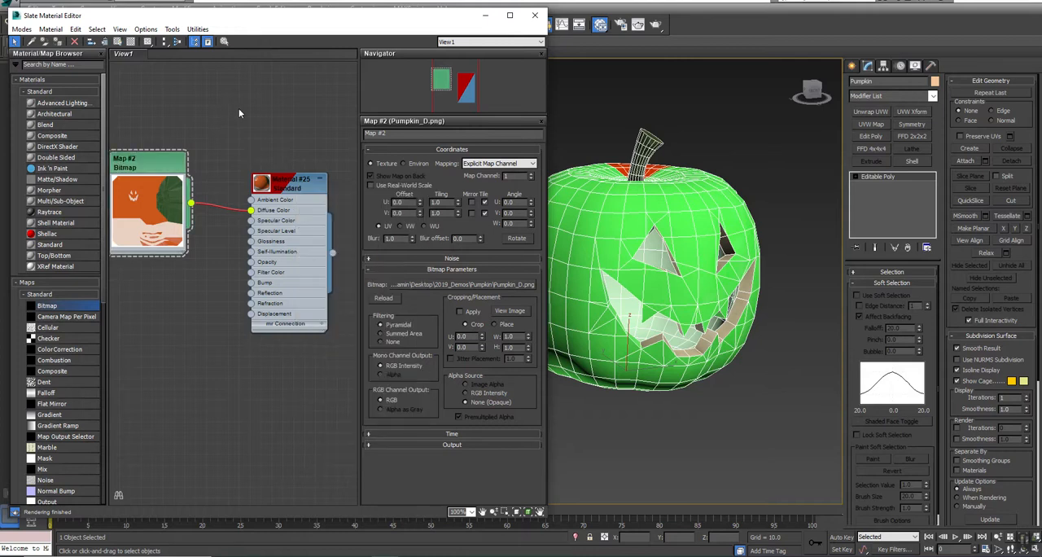
Step: Apply Unwrap UVW to the pumpkin and check its UV layout against the Pumpkin_D.png background in the UV editor
click(536, 16)
click(465, 198)
middle_drag(687, 255, 496, 261)
click(465, 242)
click(869, 112)
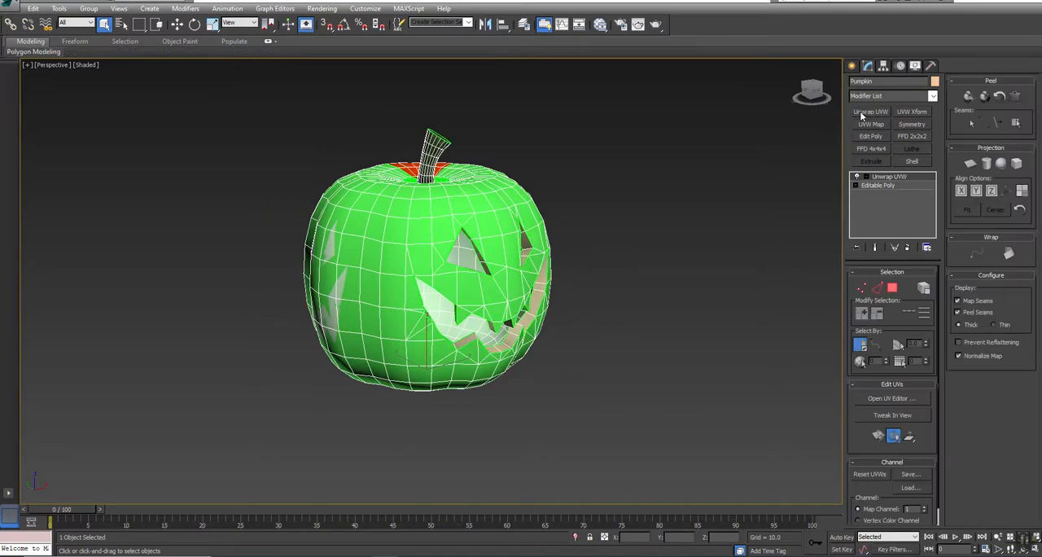
click(891, 399)
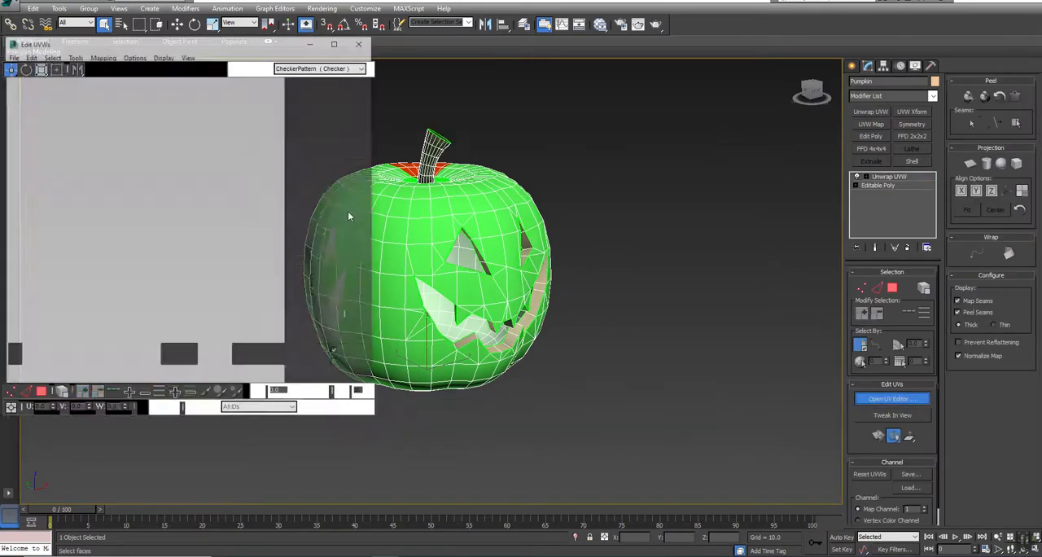
click(325, 68)
click(326, 84)
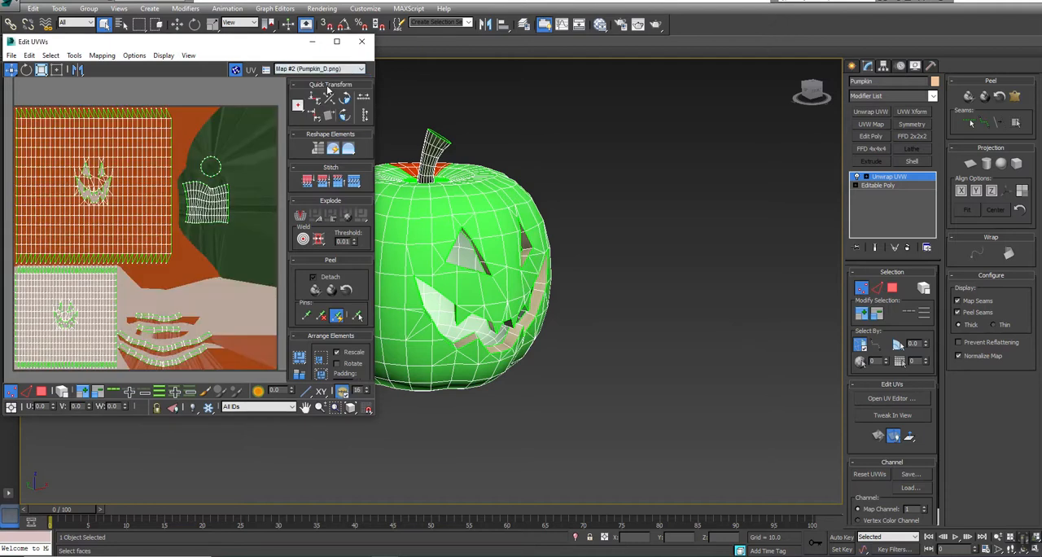
Step: Convert the pumpkin to an Editable Mesh and back to an Editable Poly
right_click(460, 180)
mouse_move(493, 286)
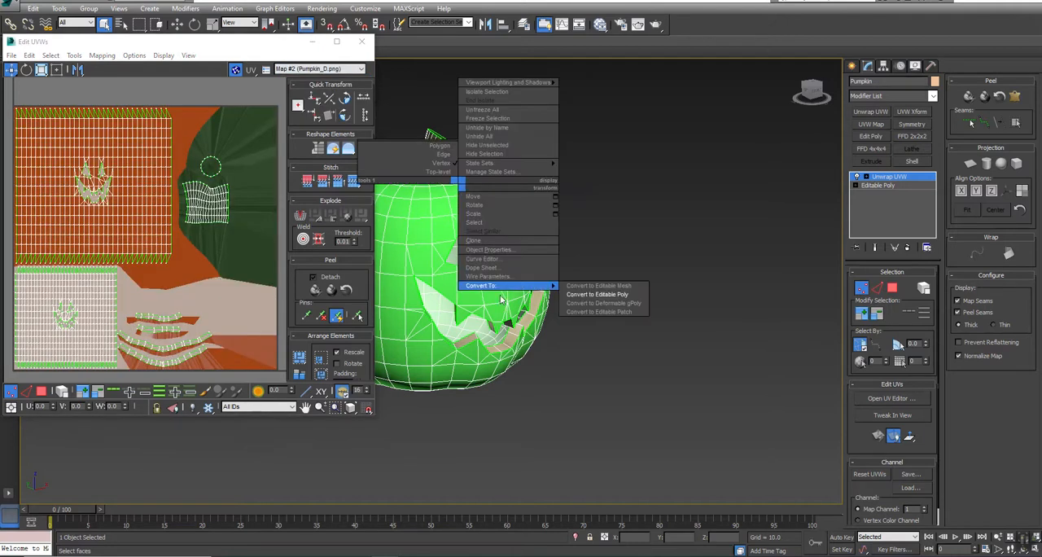
click(597, 287)
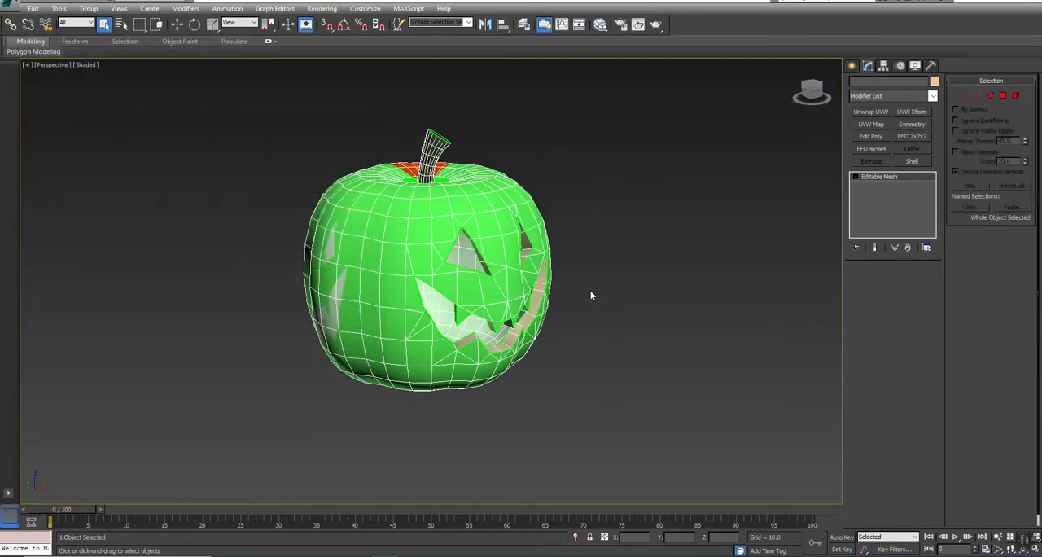
right_click(450, 205)
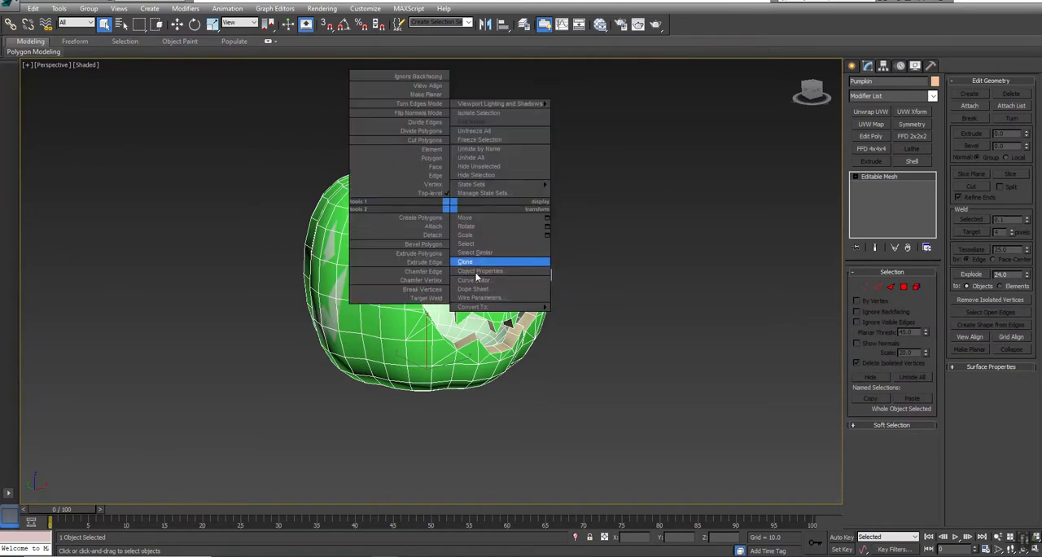
mouse_move(471, 308)
click(589, 315)
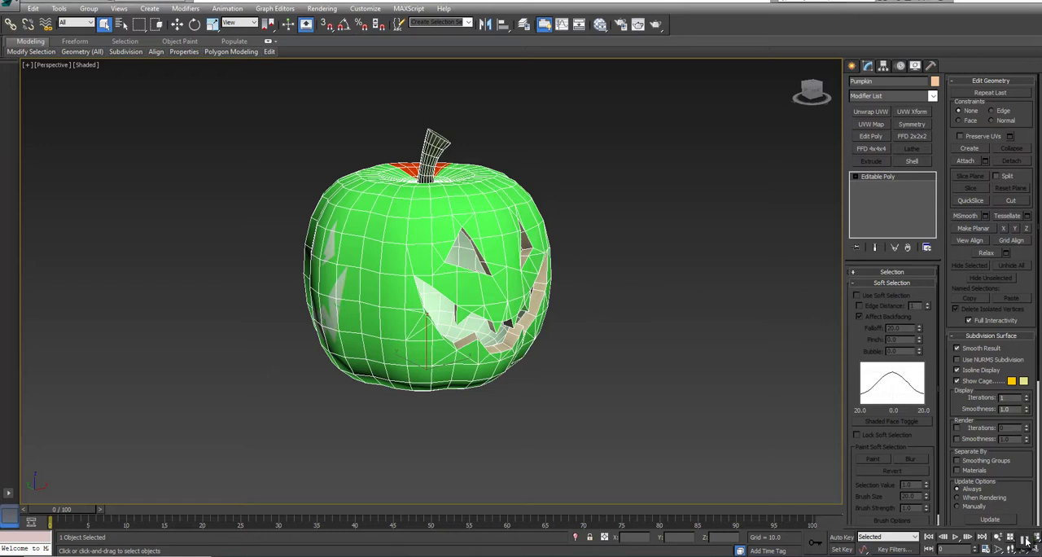
Step: Add a second Standard material in the Slate Material Editor and connect the Pumpkin_D.png bitmap to its Diffuse Color
key(m)
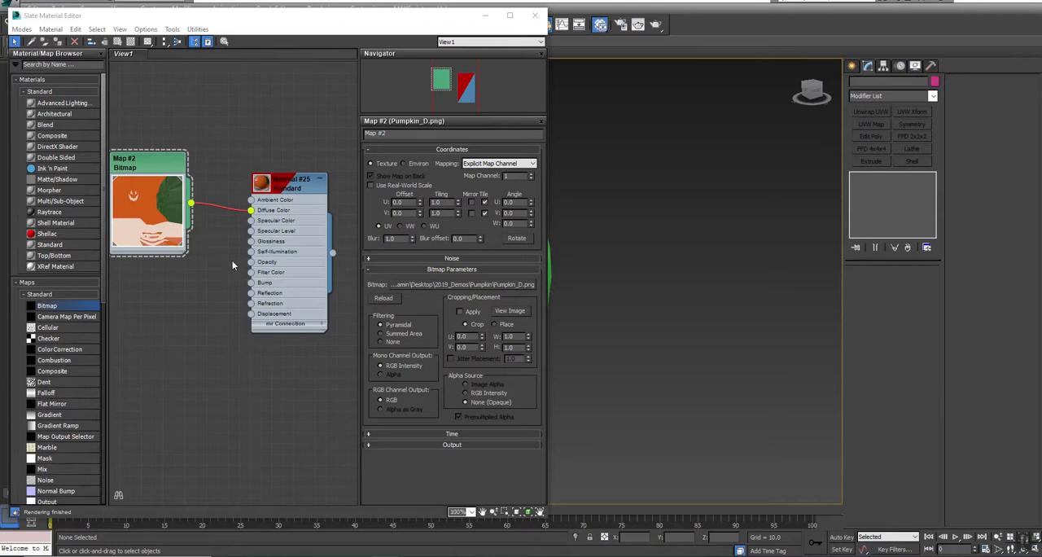
scroll(246, 141, up, 1)
scroll(246, 141, down, 1)
middle_drag(247, 143, 242, 104)
drag(271, 143, 281, 79)
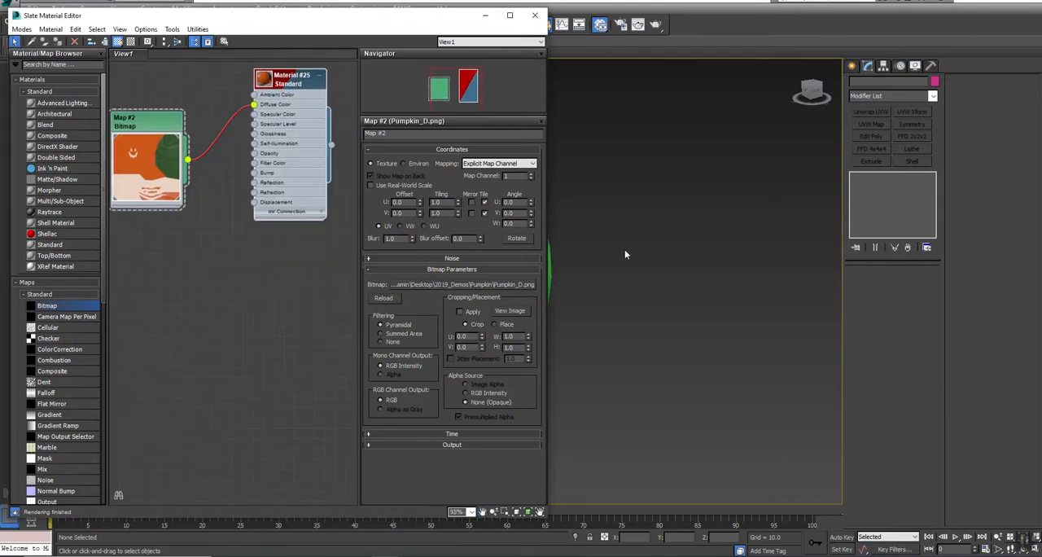
drag(49, 245, 302, 305)
drag(156, 127, 164, 108)
drag(197, 140, 258, 323)
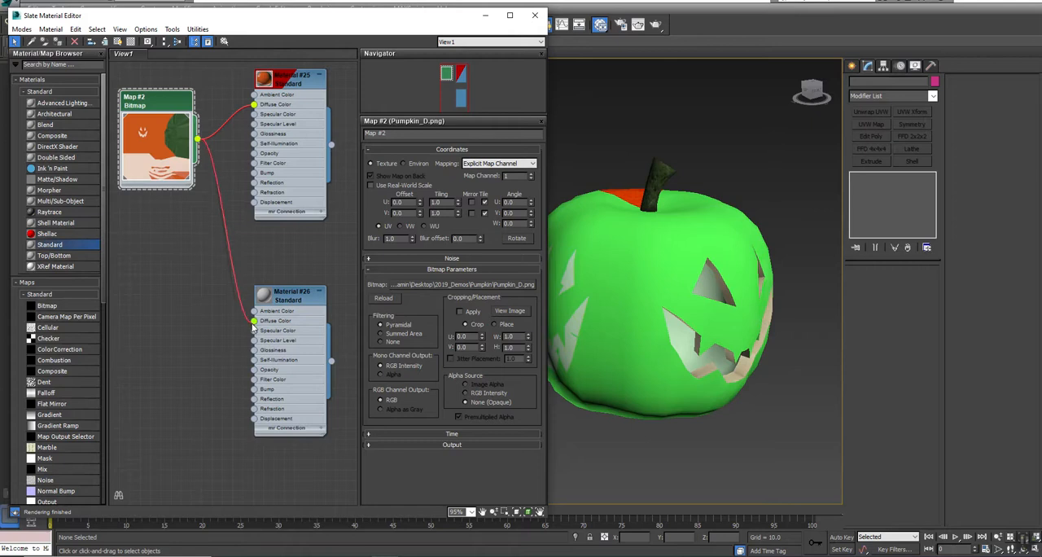
Step: Assign the second Standard material to the pumpkin and show it as a realistic material in the viewport
click(607, 211)
right_click(295, 295)
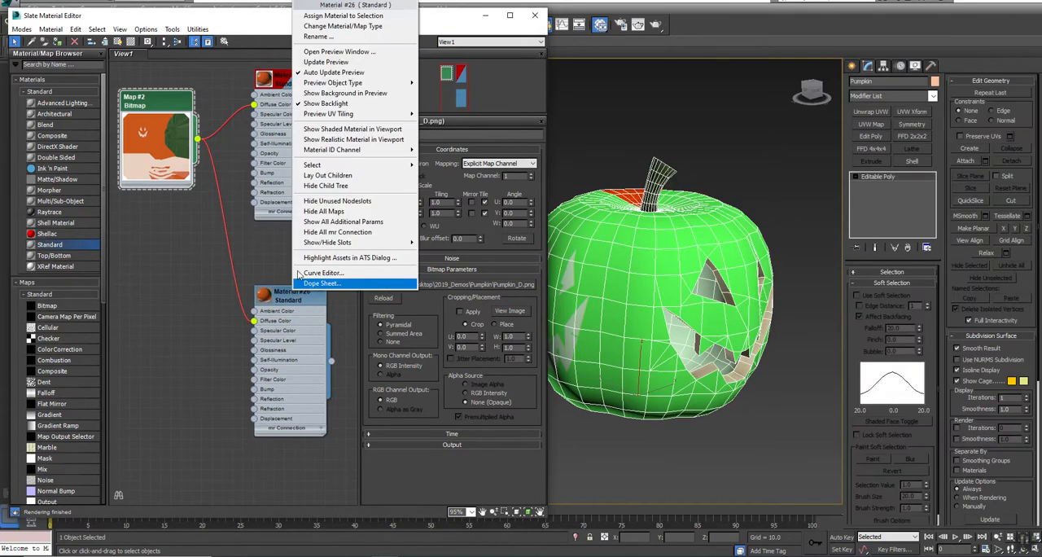
click(317, 18)
right_click(283, 297)
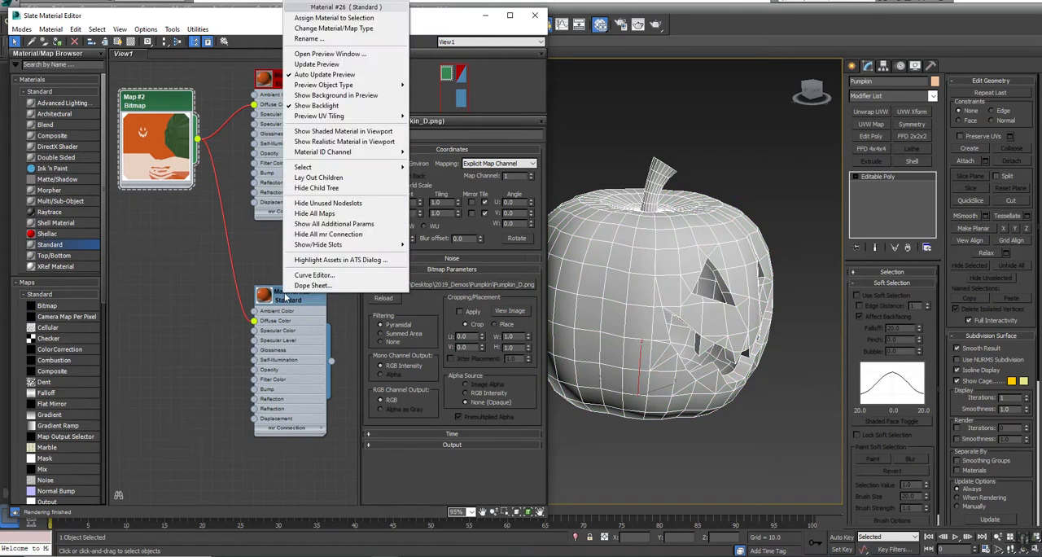
click(331, 142)
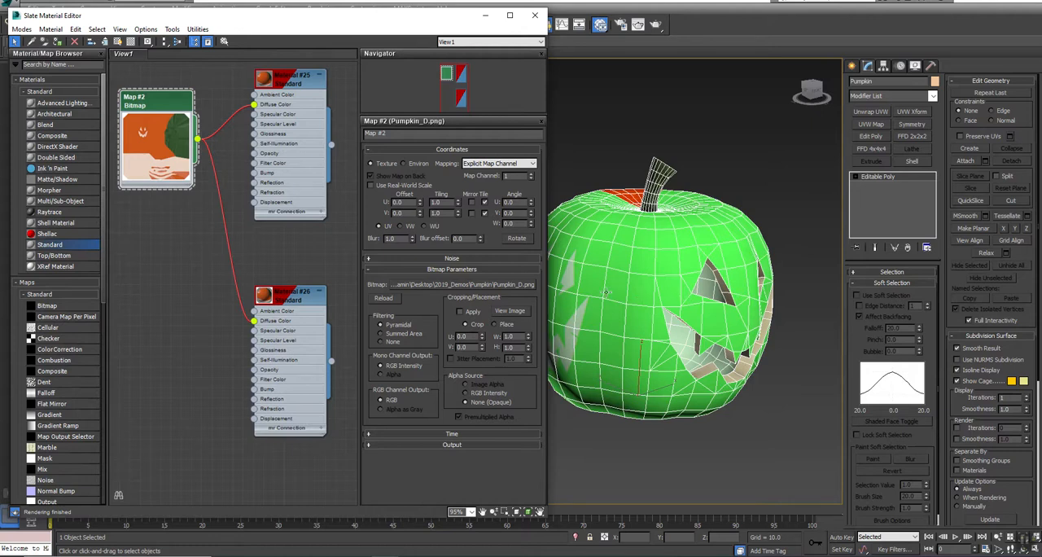
Step: Render the perspective view to check the texture, and close the render window and material editor
click(655, 25)
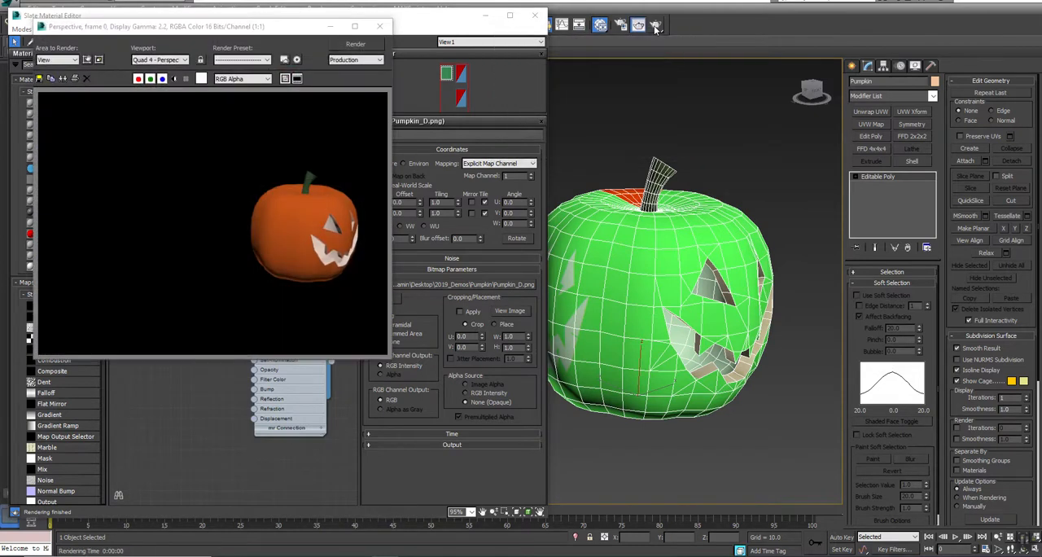
click(380, 26)
click(534, 15)
middle_drag(513, 171, 362, 168)
alt+middle_drag(486, 273, 456, 284)
Step: Set the perspective viewport's shading to Realistic and deselect the pumpkin to show its texture
click(86, 65)
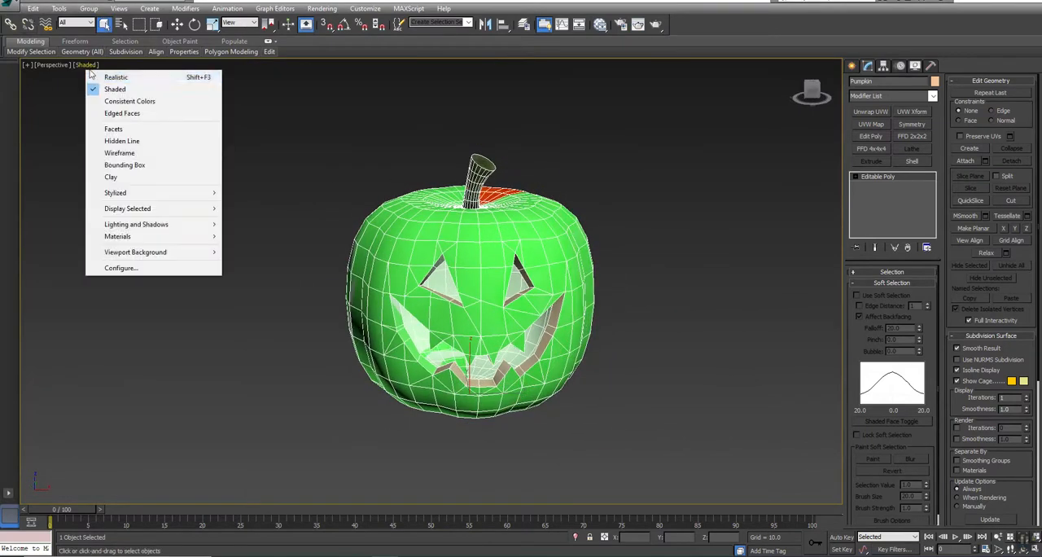
click(91, 76)
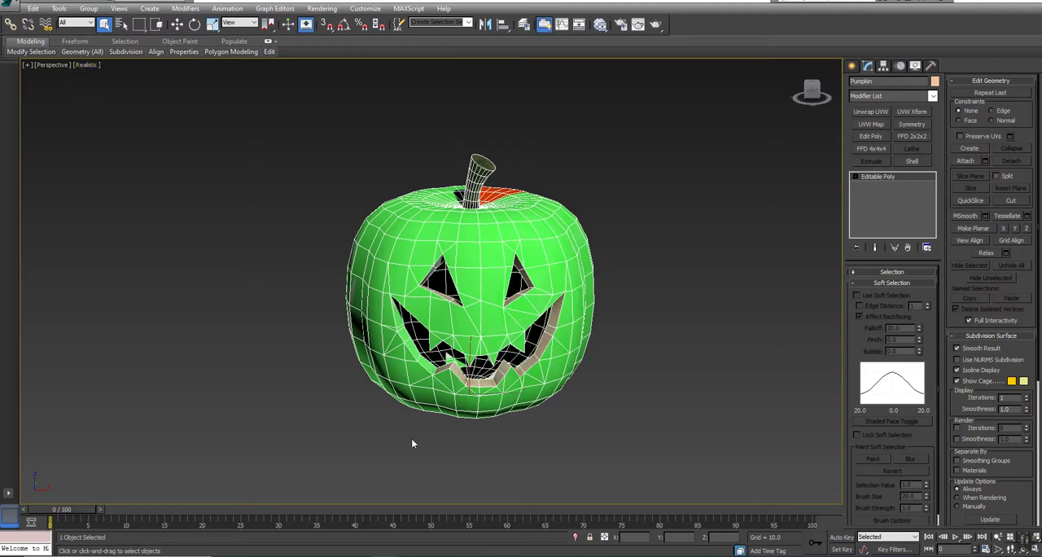
alt+middle_drag(426, 432, 416, 345)
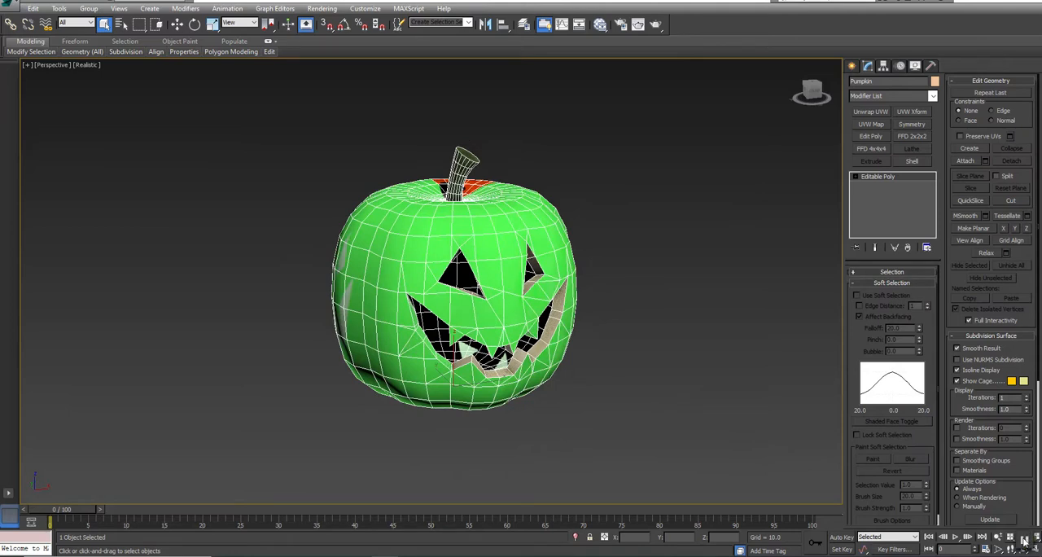
click(718, 372)
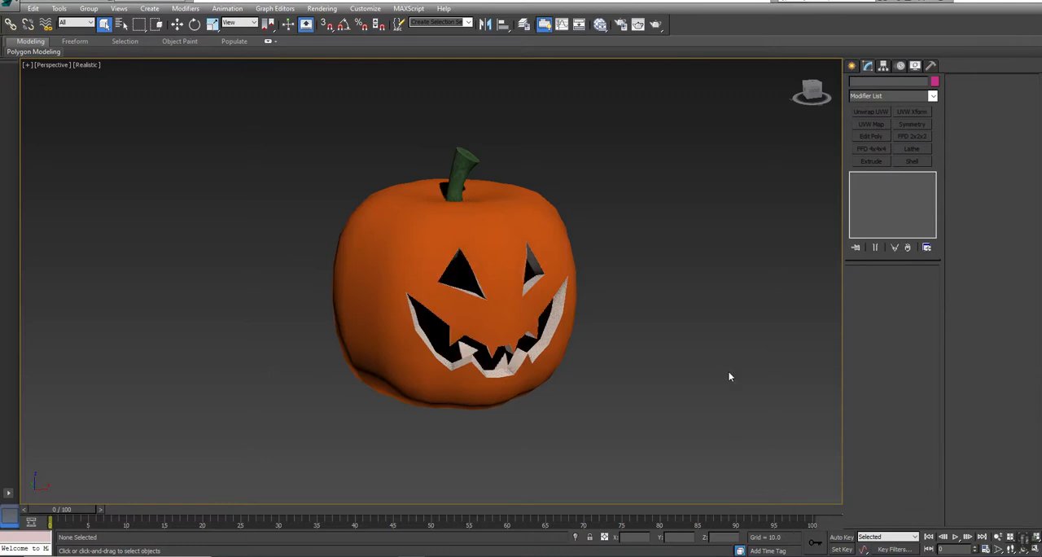
click(395, 259)
click(668, 280)
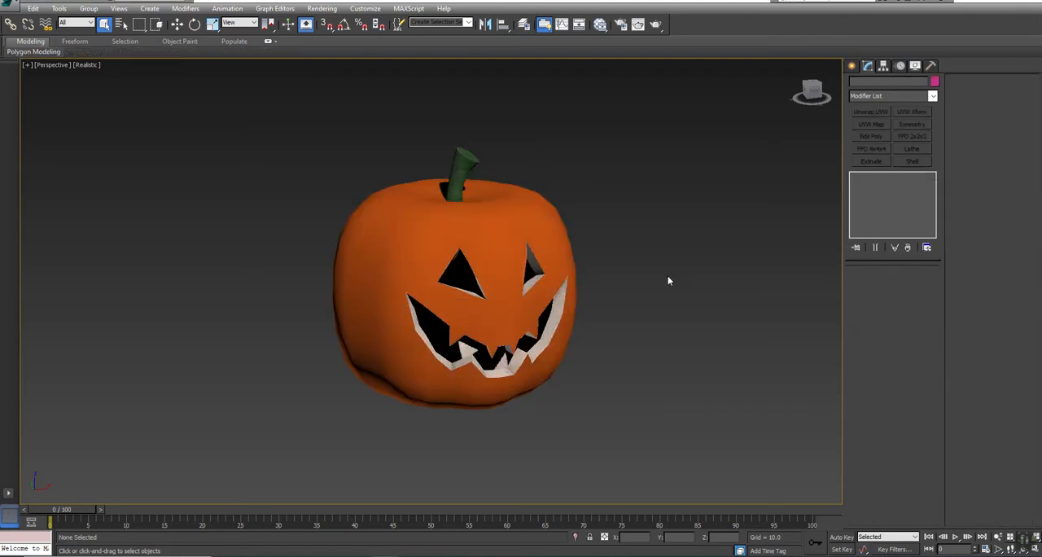